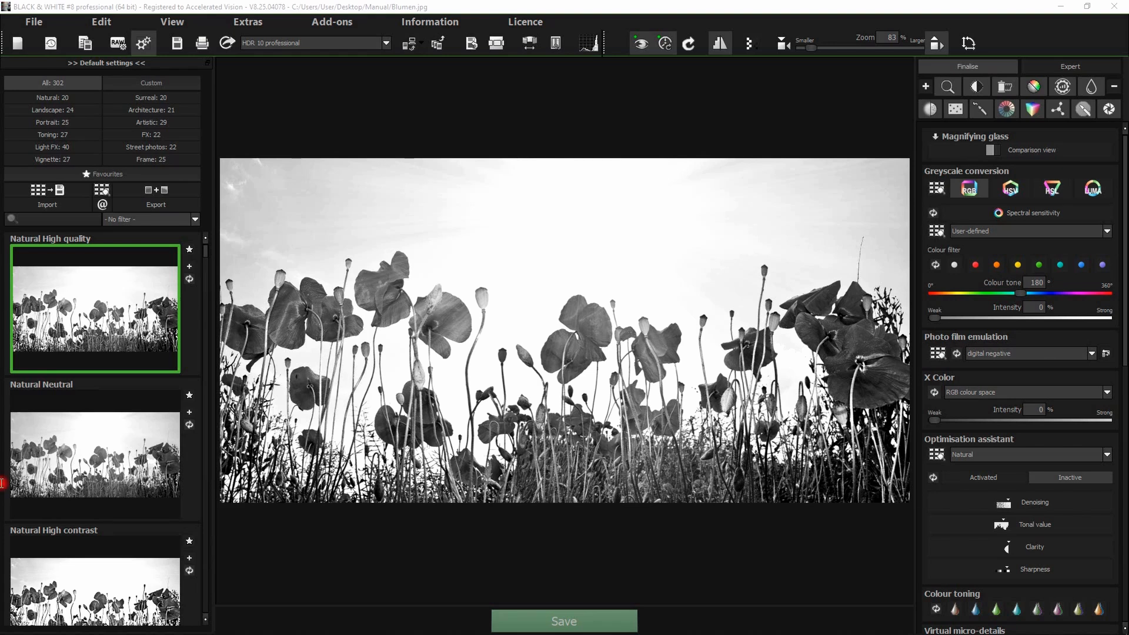
Step: Open RAW development for the poppy image and expand the Artificial intelligence settings
{"action": "left_click", "coordinate": [149, 160]}
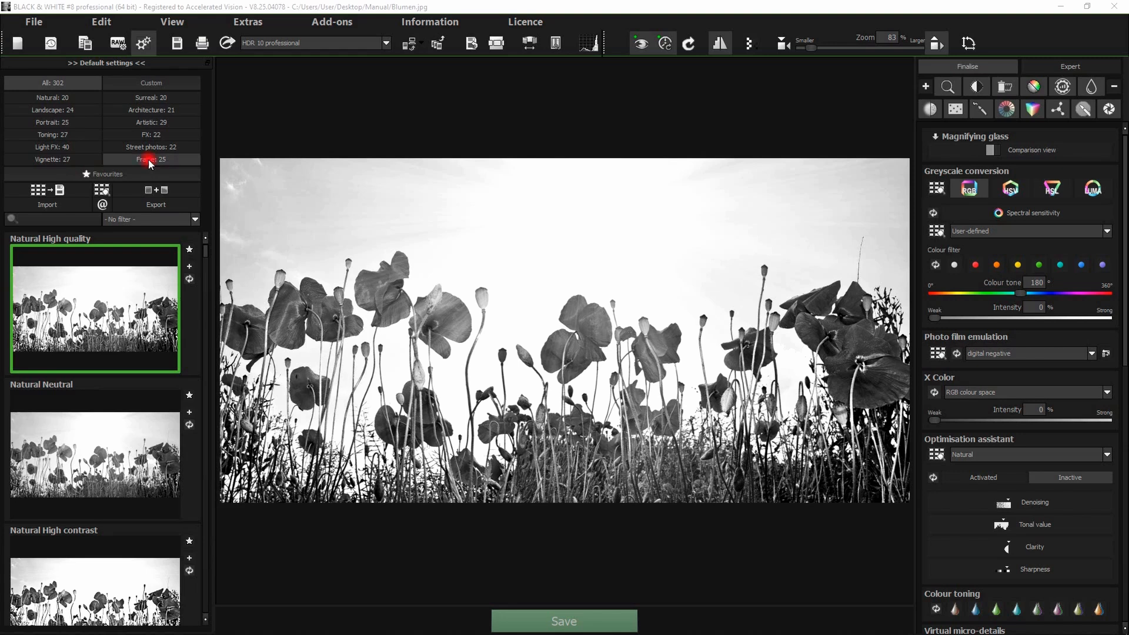
{"action": "left_click", "coordinate": [102, 22]}
{"action": "left_click", "coordinate": [114, 44]}
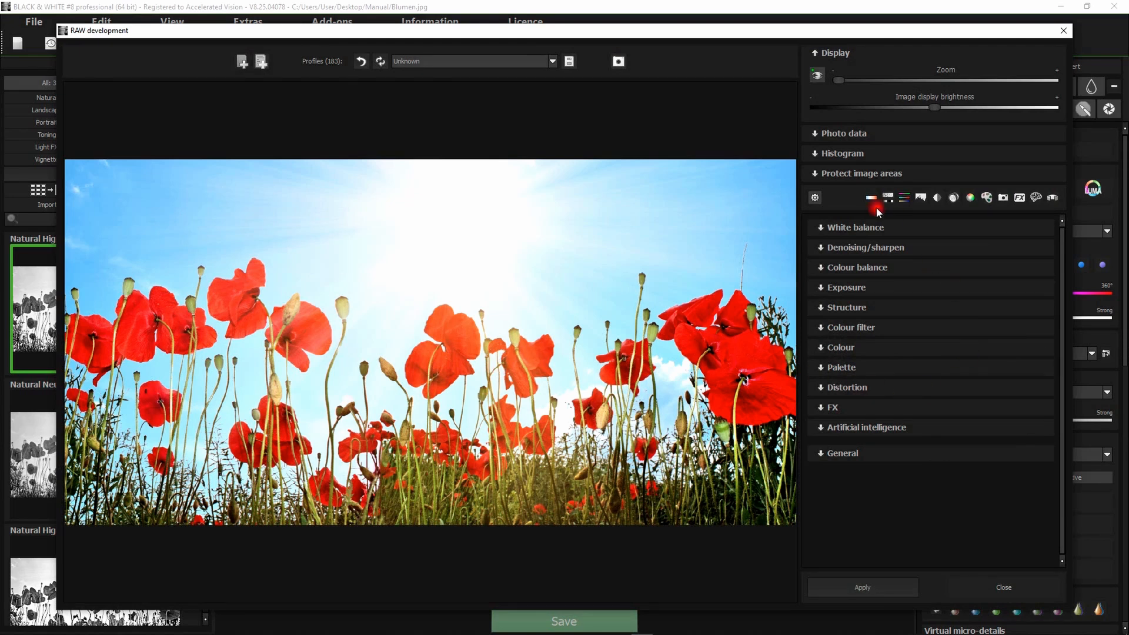
{"action": "left_click", "coordinate": [869, 428]}
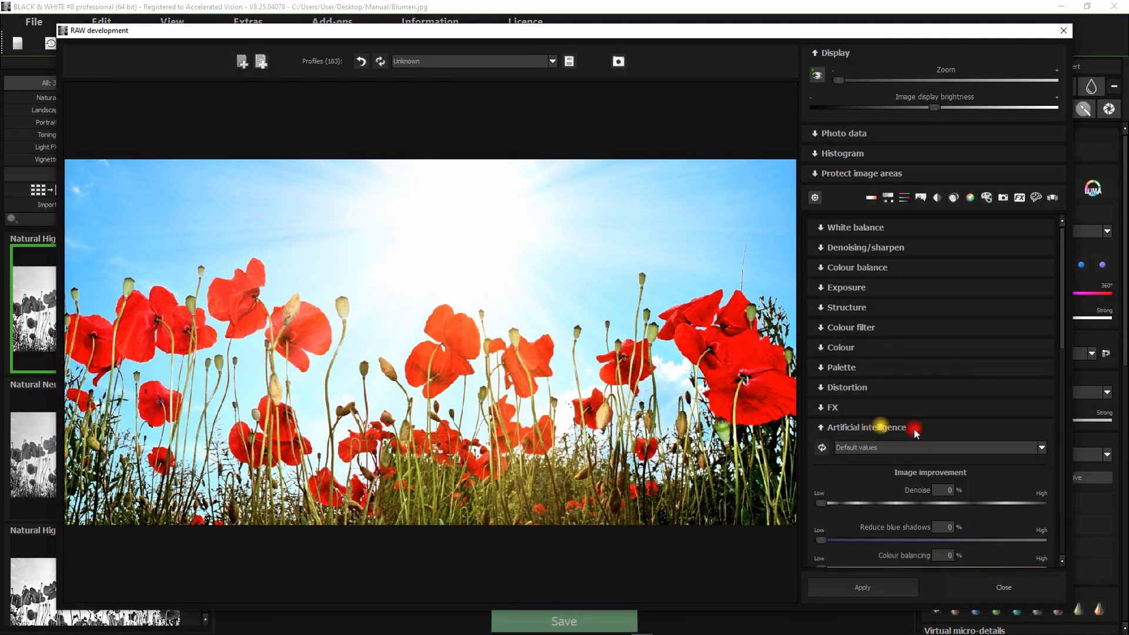
Step: Try the artificial intelligence Optimise adjustment on the poppy image and return it to 0%
{"action": "scroll", "coordinate": [908, 353], "scroll_direction": "down", "scroll_amount": 4}
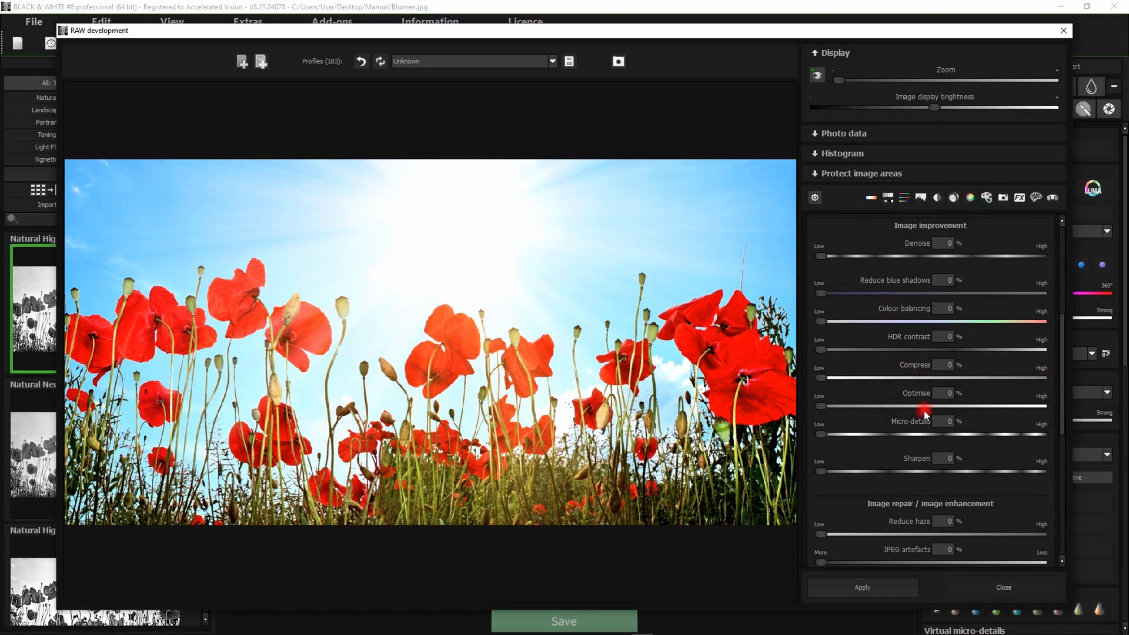
{"action": "left_click", "coordinate": [947, 378]}
{"action": "left_click_drag", "start_coordinate": [948, 377], "coordinate": [801, 375]}
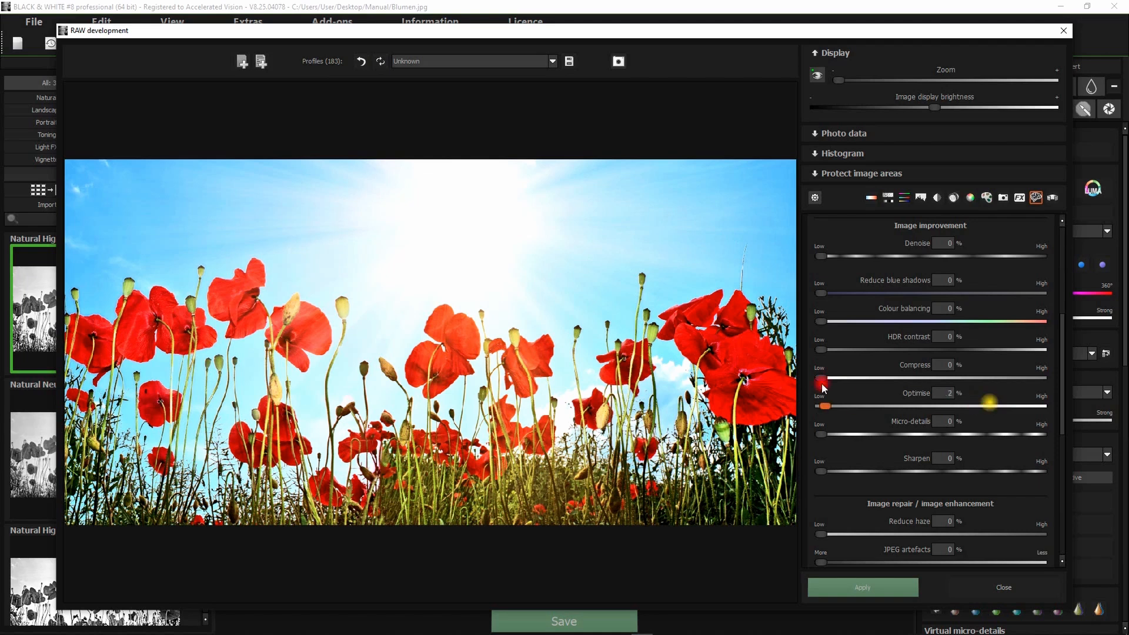
Step: Try reducing haze on the poppy image by about 68% and return the adjustment to 0%
{"action": "scroll", "coordinate": [981, 418], "scroll_direction": "down", "scroll_amount": 5}
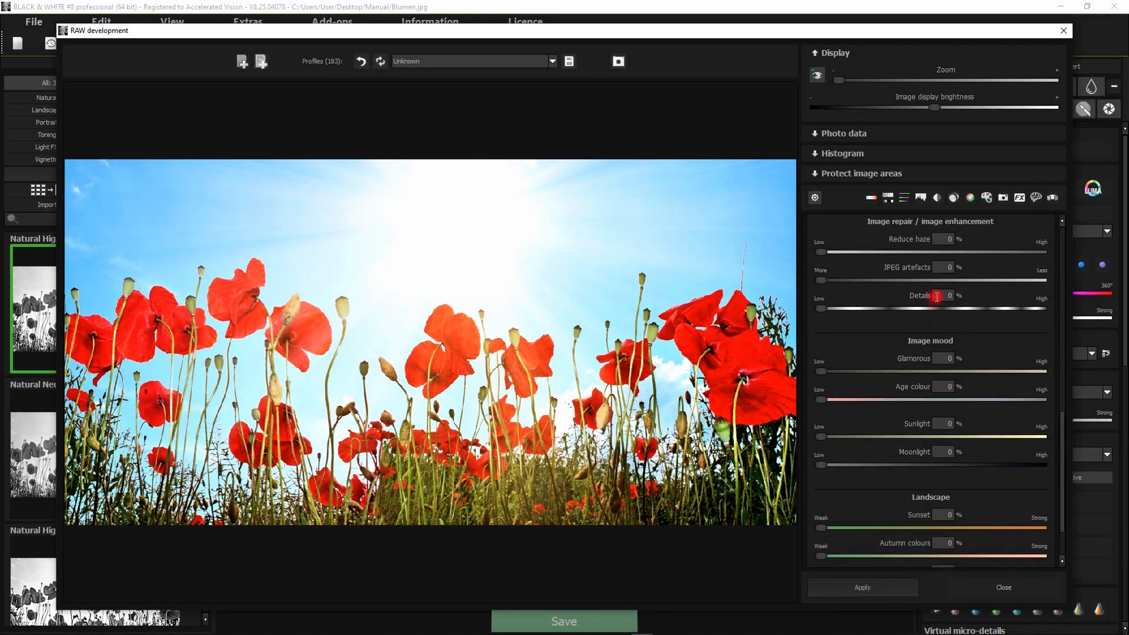
{"action": "scroll", "coordinate": [934, 317], "scroll_direction": "up", "scroll_amount": 3}
{"action": "left_click", "coordinate": [965, 357]}
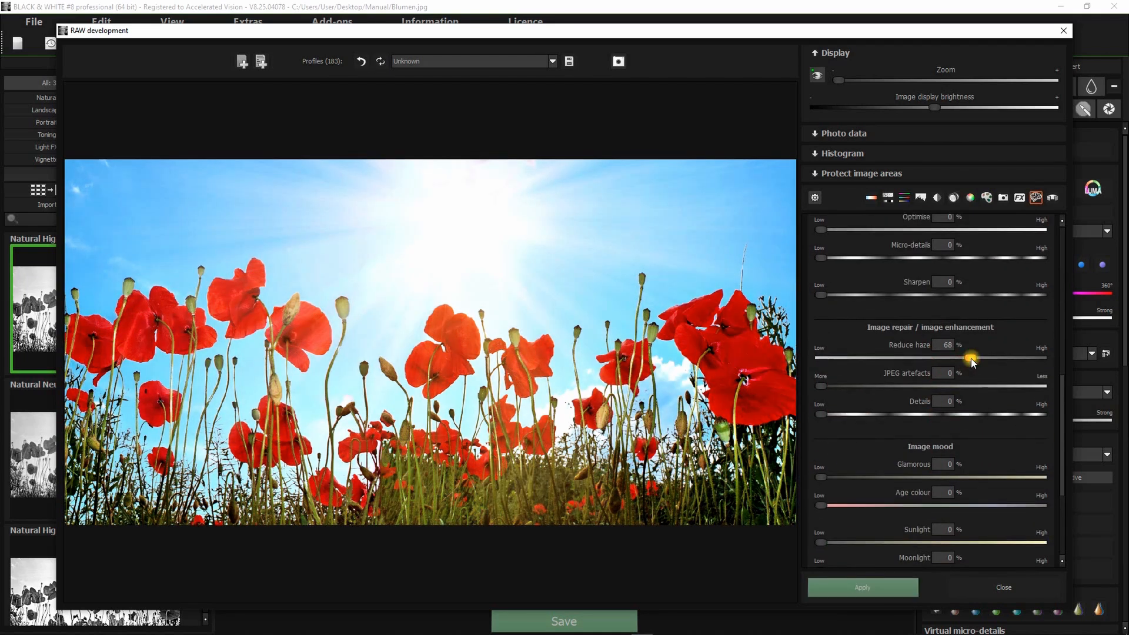
{"action": "left_click_drag", "start_coordinate": [965, 358], "coordinate": [838, 356]}
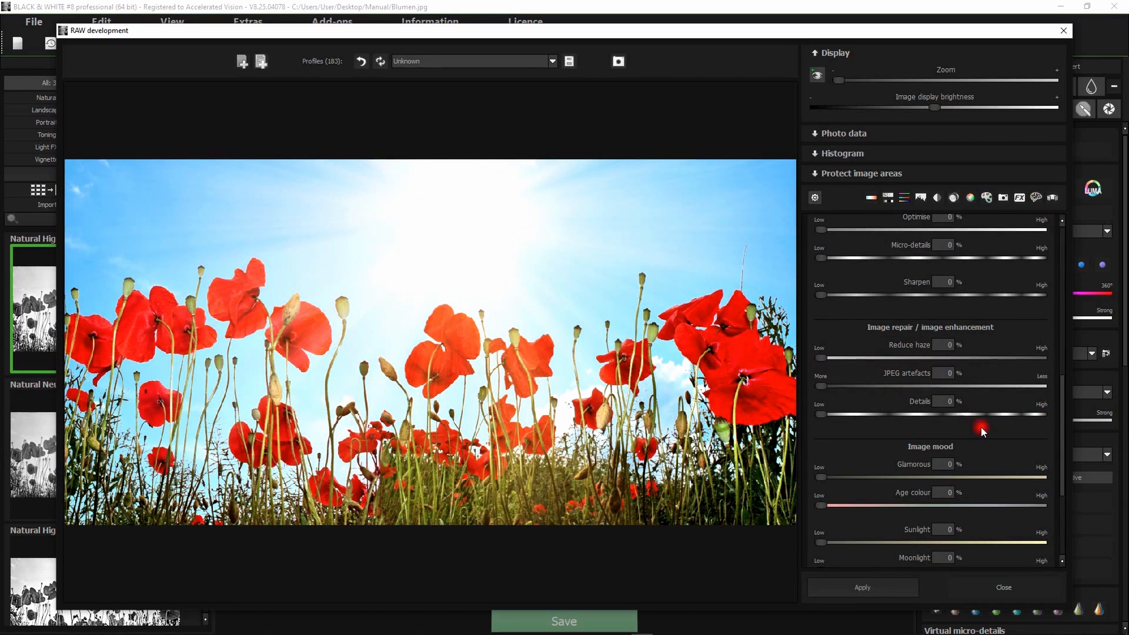
Step: Try the landscape filters Sunset at 67% and Autumn colours at 75%, resetting each, and close RAW development without applying
{"action": "scroll", "coordinate": [980, 428], "scroll_direction": "down", "scroll_amount": 5}
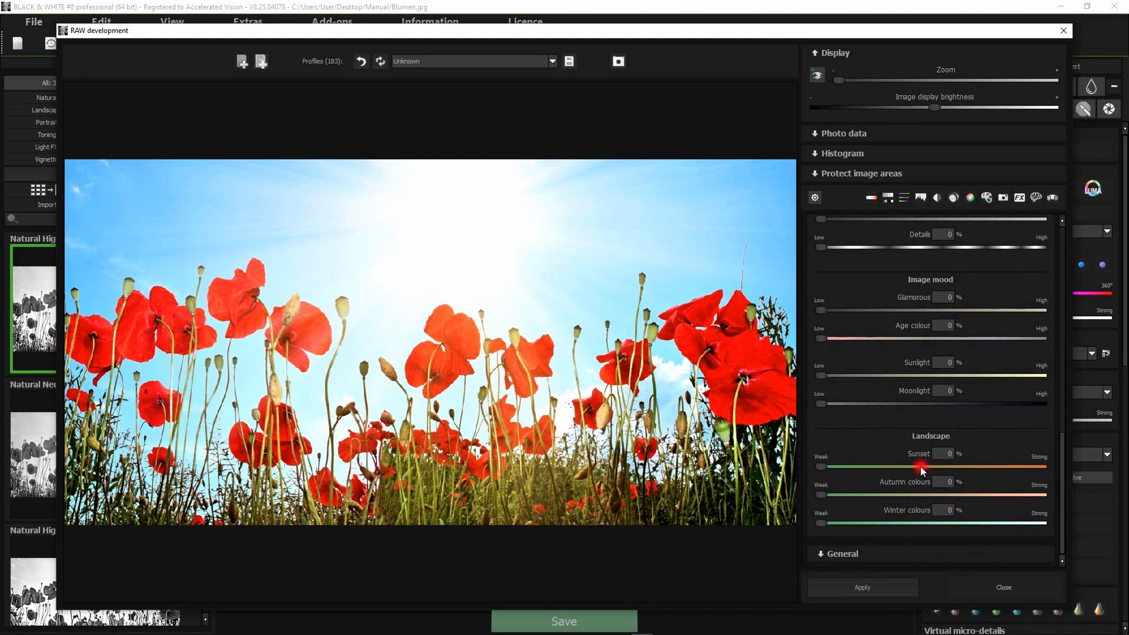
{"action": "left_click_drag", "start_coordinate": [920, 469], "coordinate": [968, 471]}
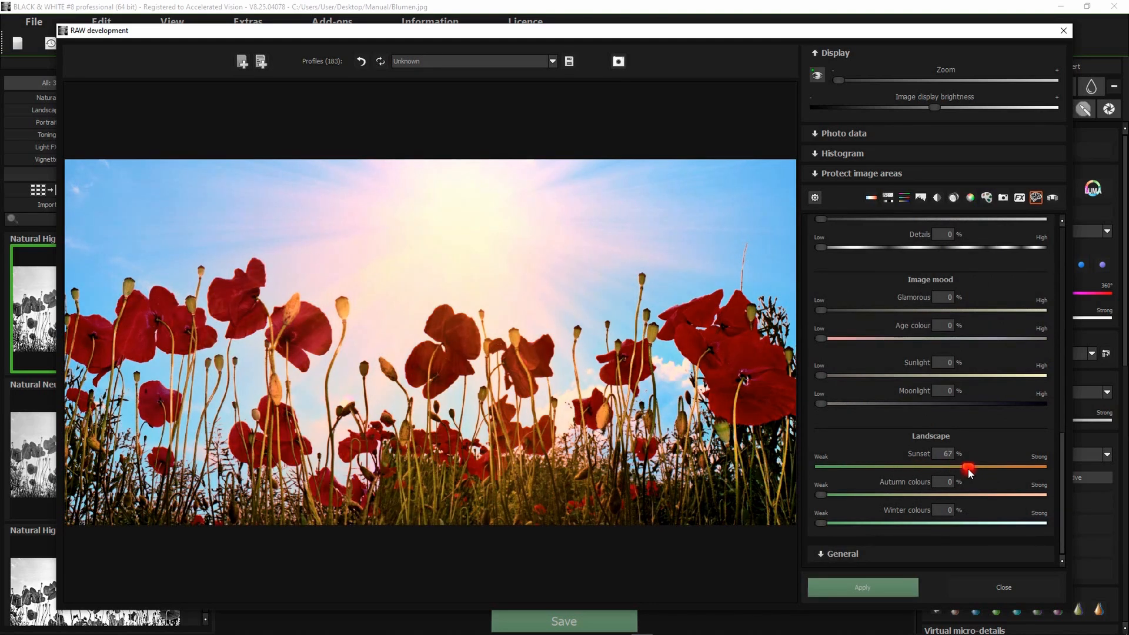
{"action": "double_click", "coordinate": [968, 468]}
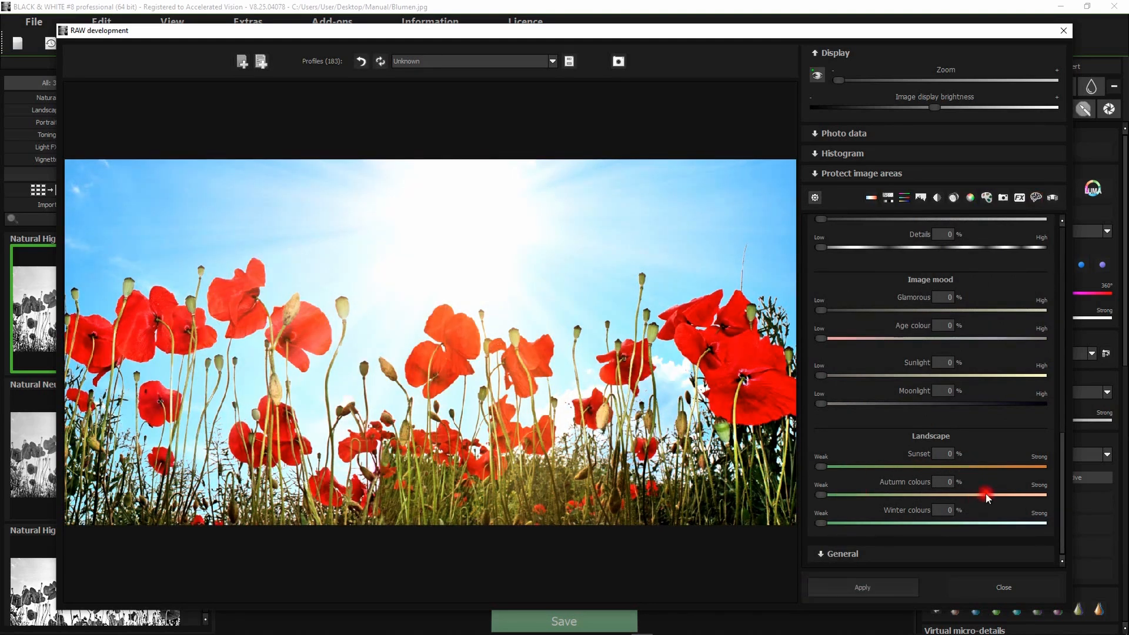
{"action": "left_click", "coordinate": [985, 495]}
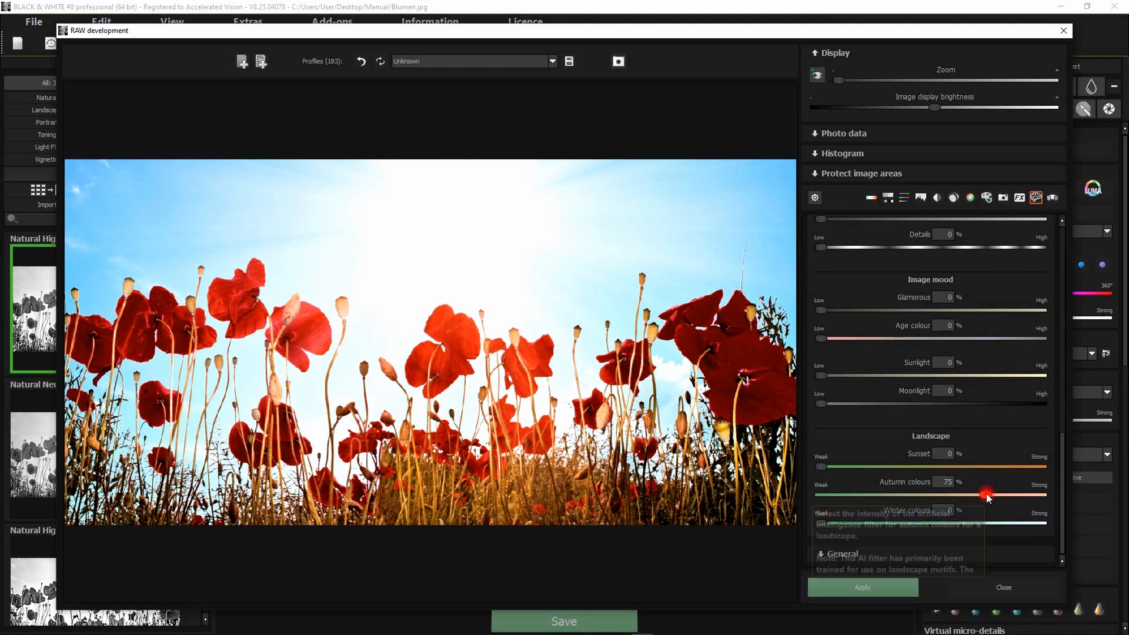
{"action": "double_click", "coordinate": [986, 493]}
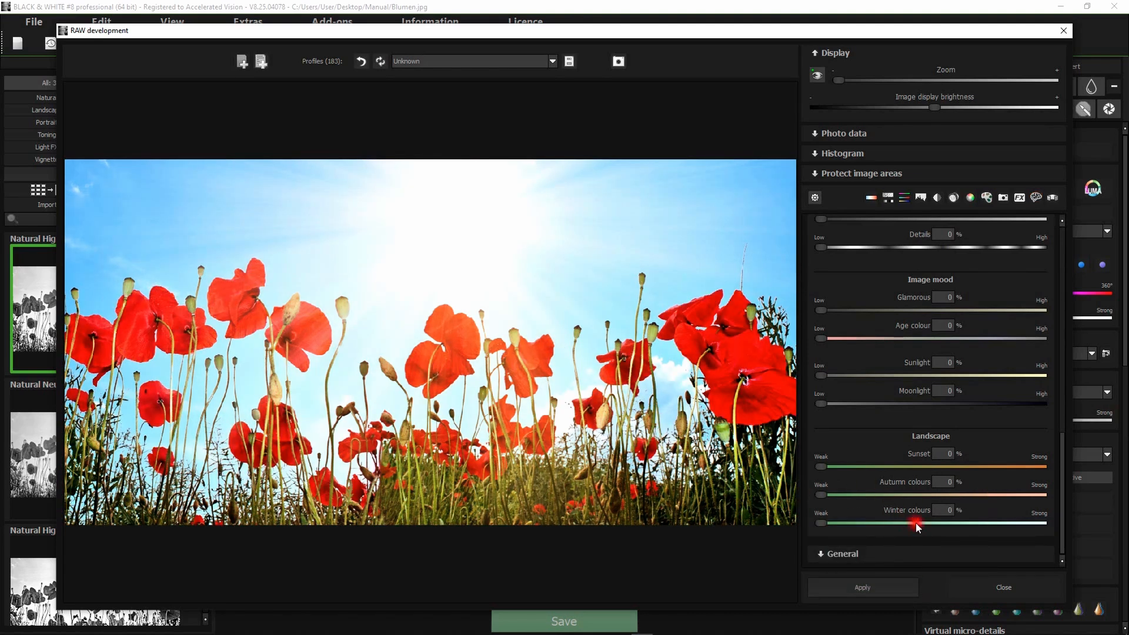
{"action": "left_click", "coordinate": [1007, 588]}
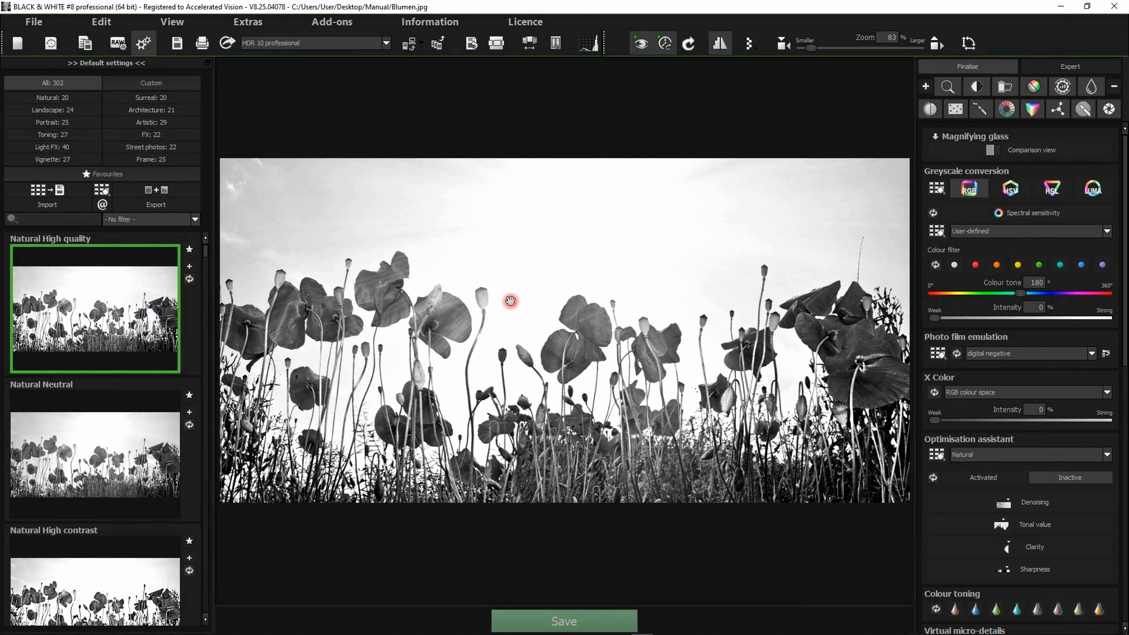
Step: Open the program settings, examine the available display languages, and cancel without changing anything
{"action": "left_click", "coordinate": [248, 22]}
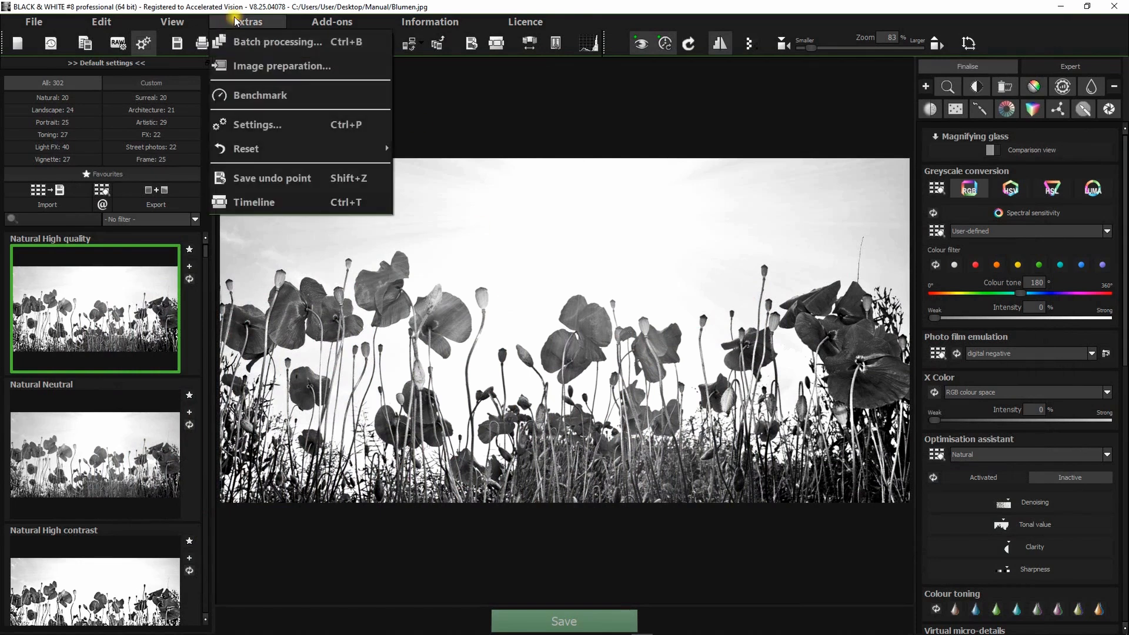
{"action": "left_click", "coordinate": [258, 124]}
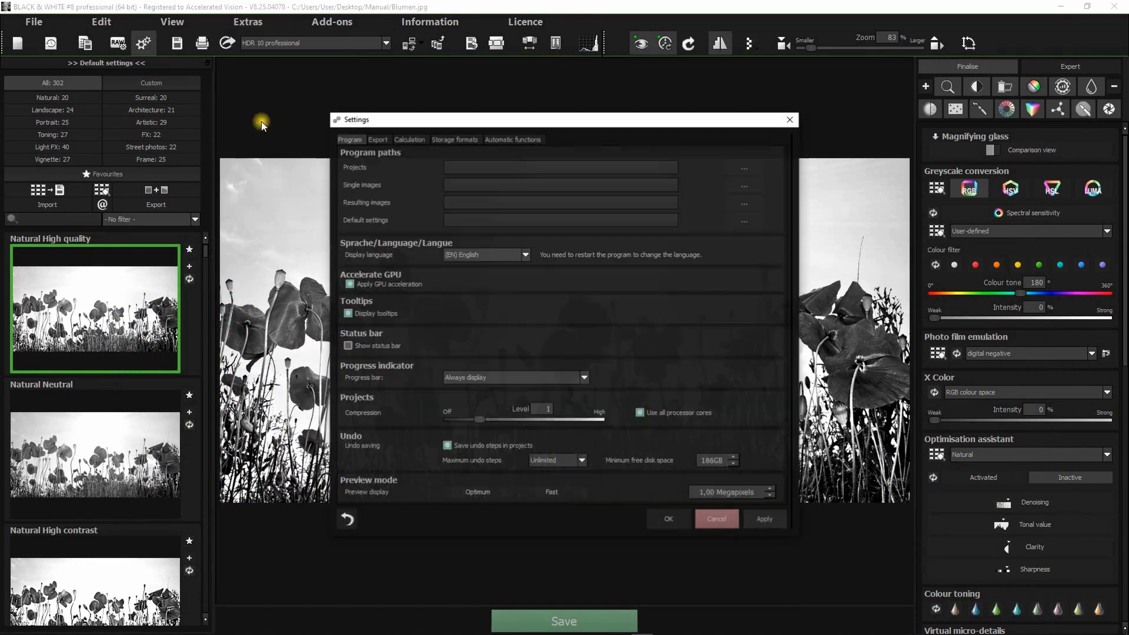
{"action": "left_click", "coordinate": [521, 254]}
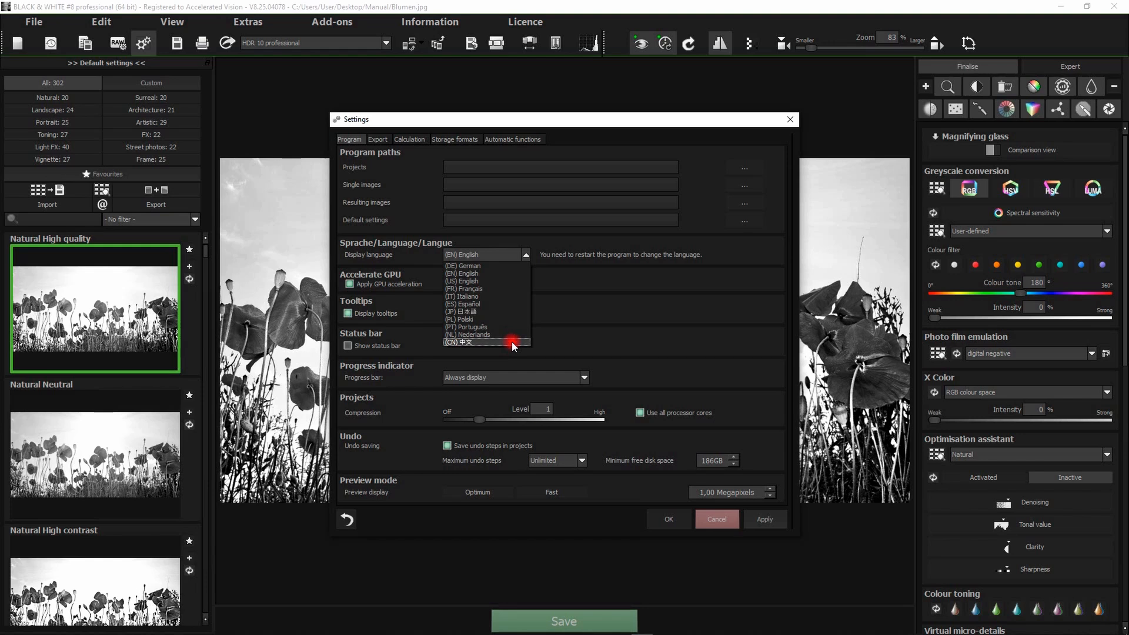
{"action": "left_click", "coordinate": [638, 298]}
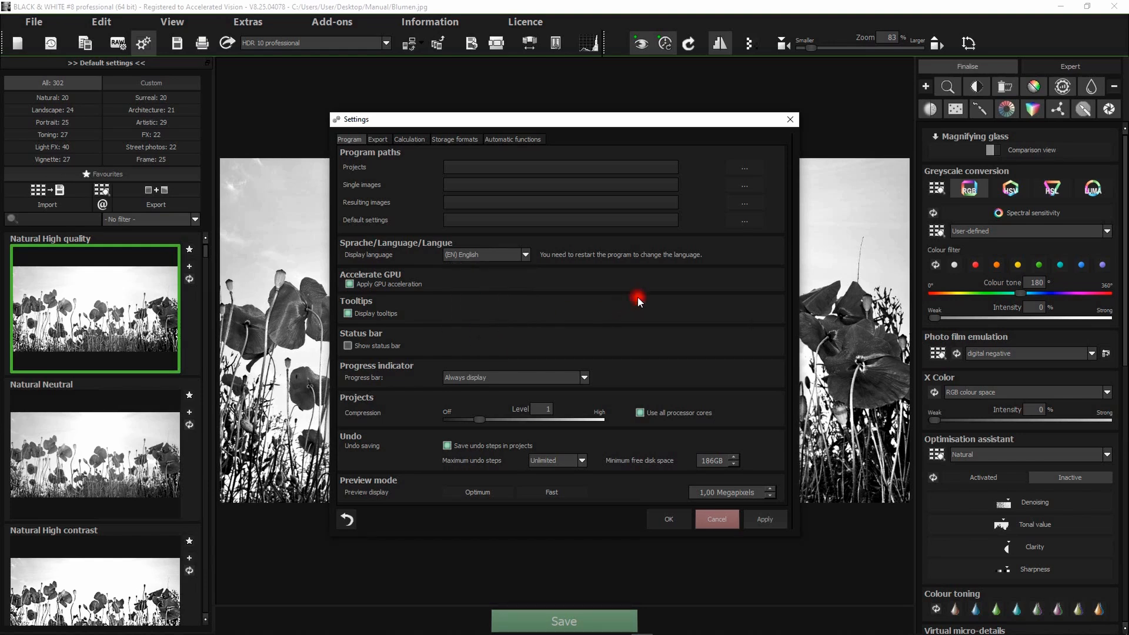
{"action": "left_click", "coordinate": [718, 519]}
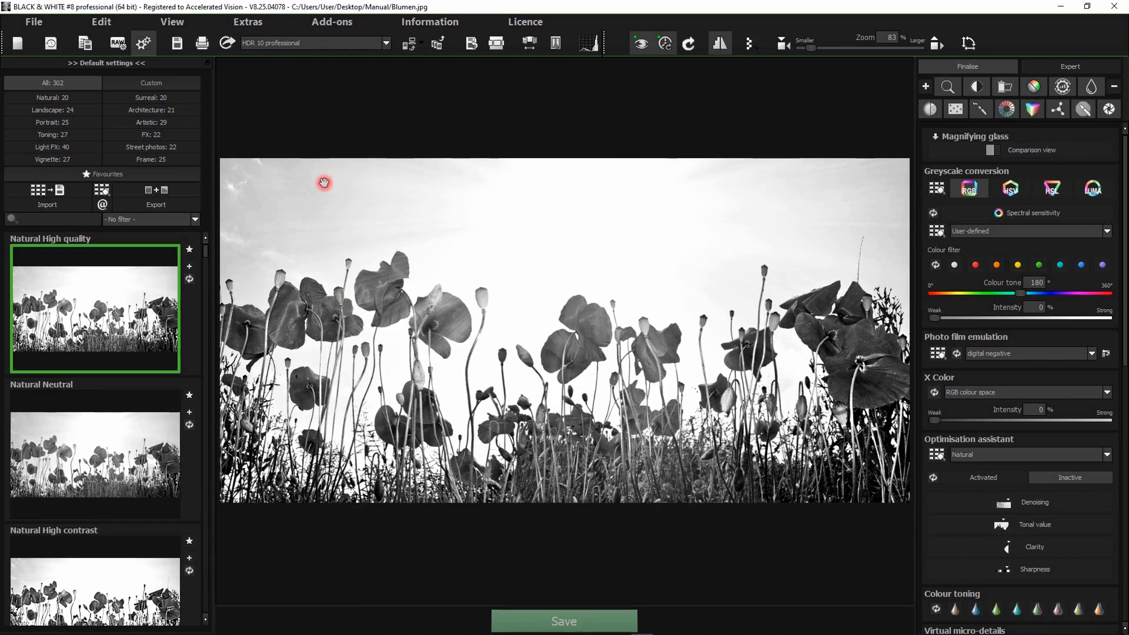
Step: Open Image preparation, look through the available RAW profiles without choosing one, and leave the dialog
{"action": "left_click", "coordinate": [248, 22]}
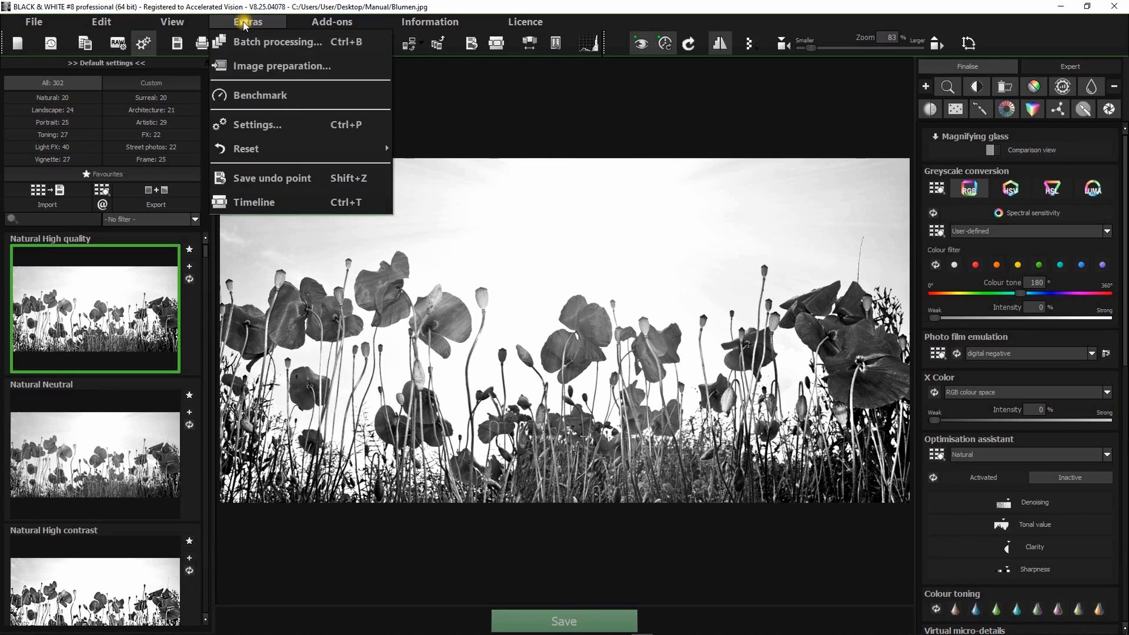
{"action": "left_click", "coordinate": [304, 67]}
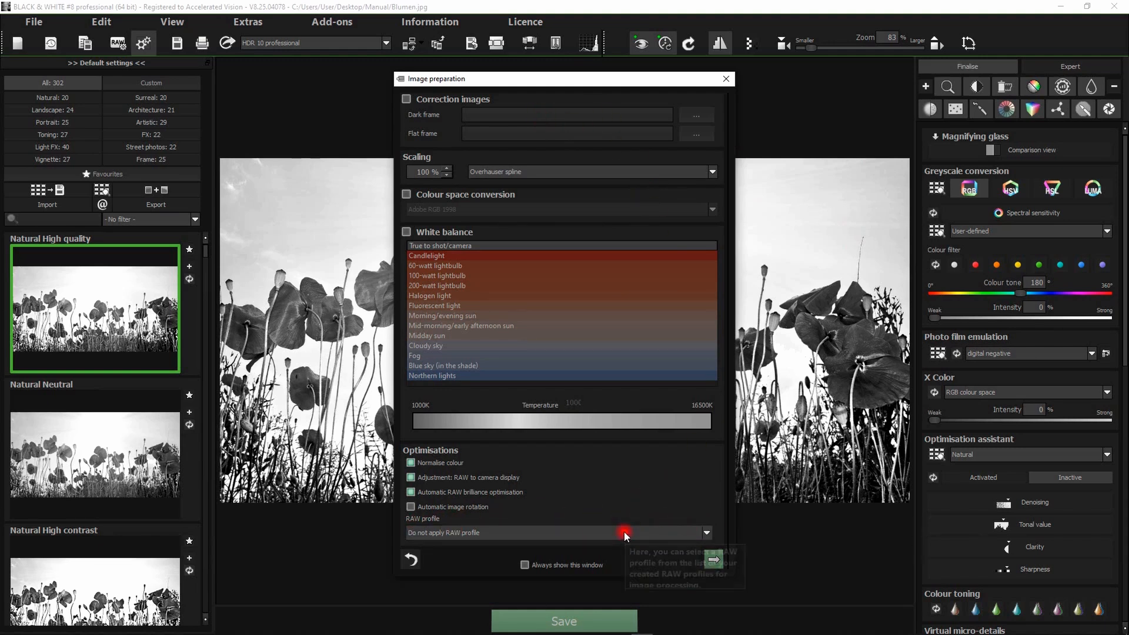
{"action": "left_click", "coordinate": [532, 533]}
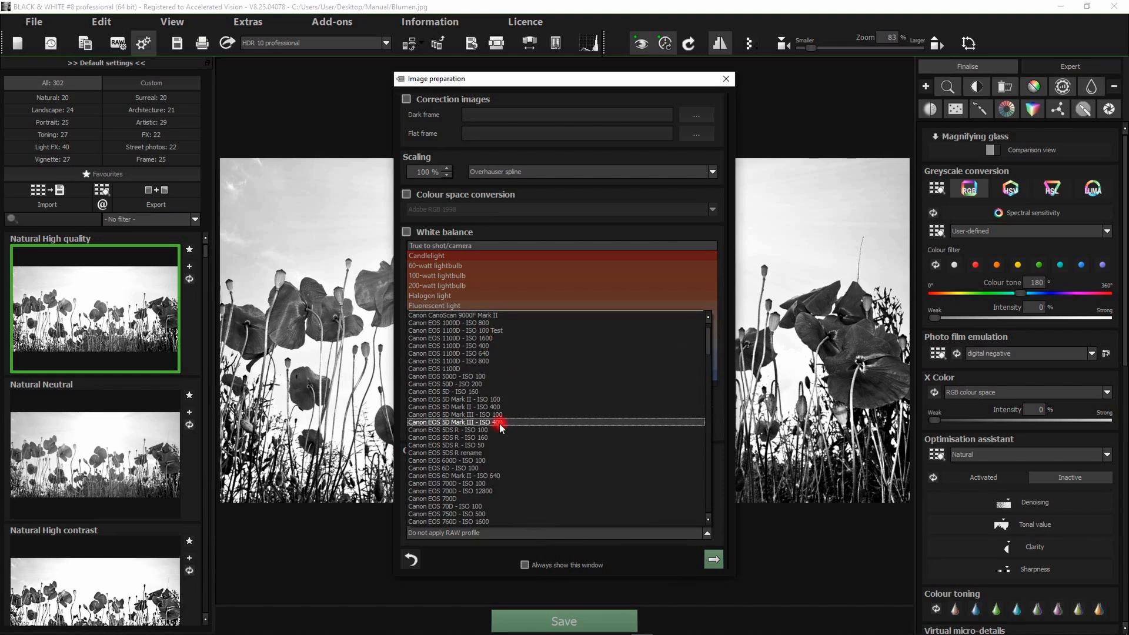
{"action": "scroll", "coordinate": [499, 423], "scroll_direction": "up", "scroll_amount": 1}
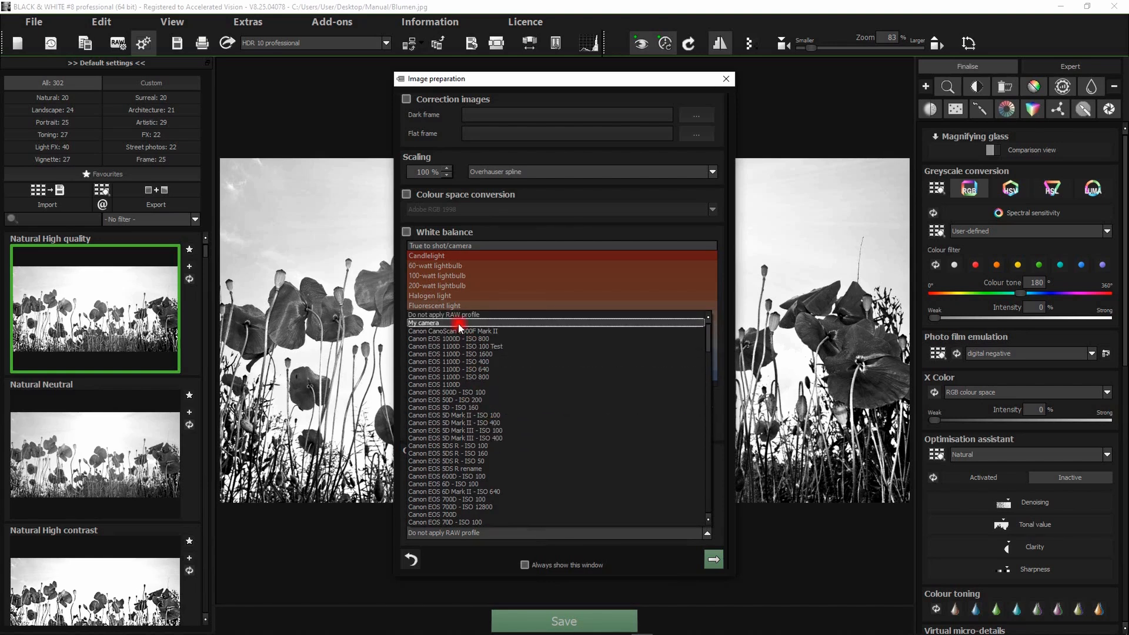
{"action": "left_click", "coordinate": [778, 301]}
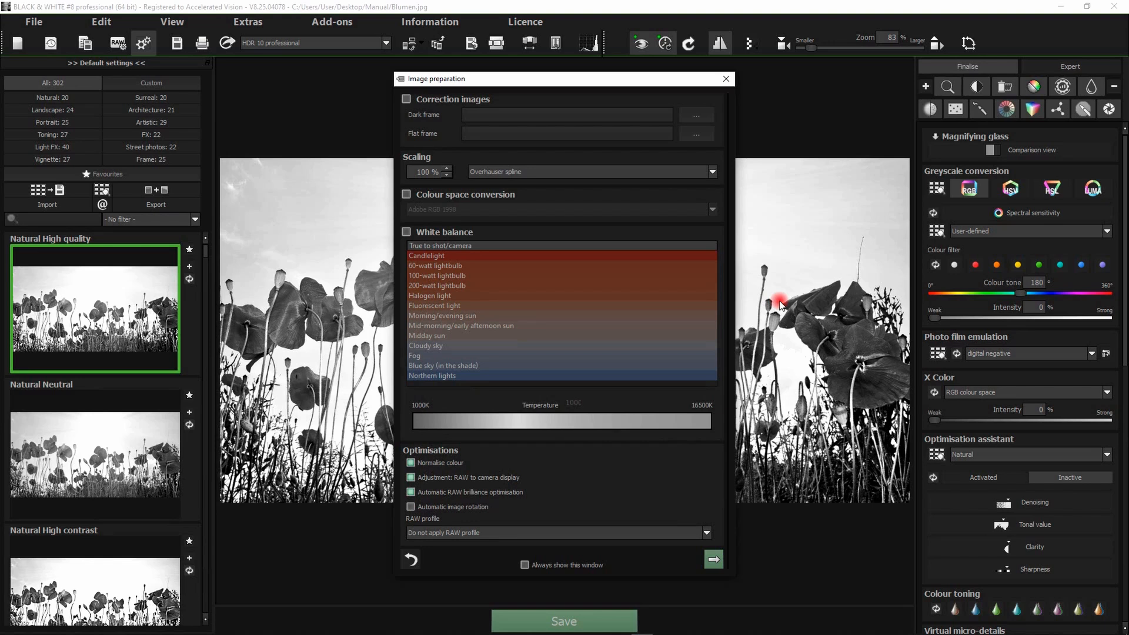
{"action": "left_click", "coordinate": [722, 562]}
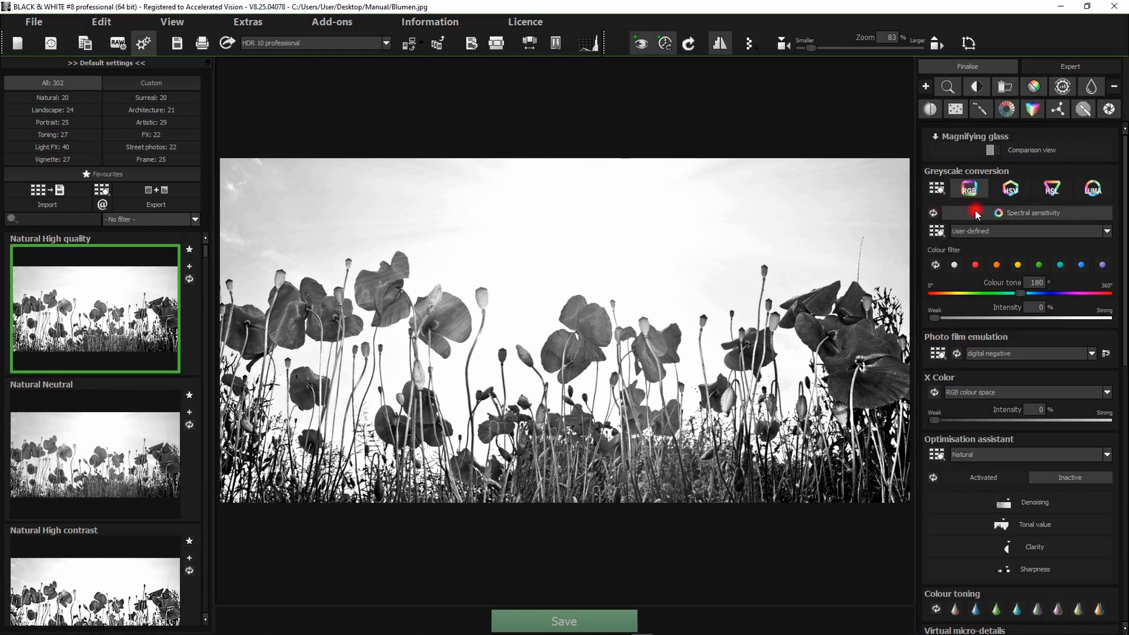
Step: Expand the spectral sensitivity settings, try adjusting and resetting the Red value, and look through the greyscale conversion presets
{"action": "left_click", "coordinate": [1043, 213]}
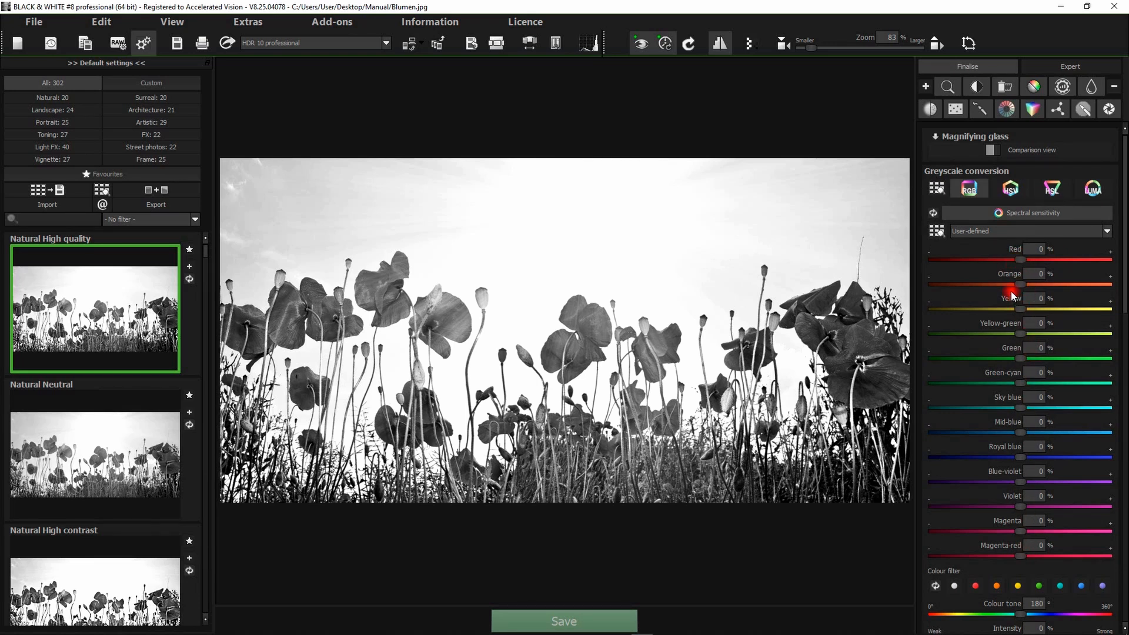
{"action": "mouse_move", "coordinate": [1017, 261]}
{"action": "left_mouse_down"}
{"action": "mouse_move", "coordinate": [957, 258]}
{"action": "mouse_move", "coordinate": [1084, 260]}
{"action": "mouse_move", "coordinate": [1007, 255]}
{"action": "left_mouse_up"}
{"action": "double_click", "coordinate": [1009, 257]}
{"action": "left_click", "coordinate": [997, 232]}
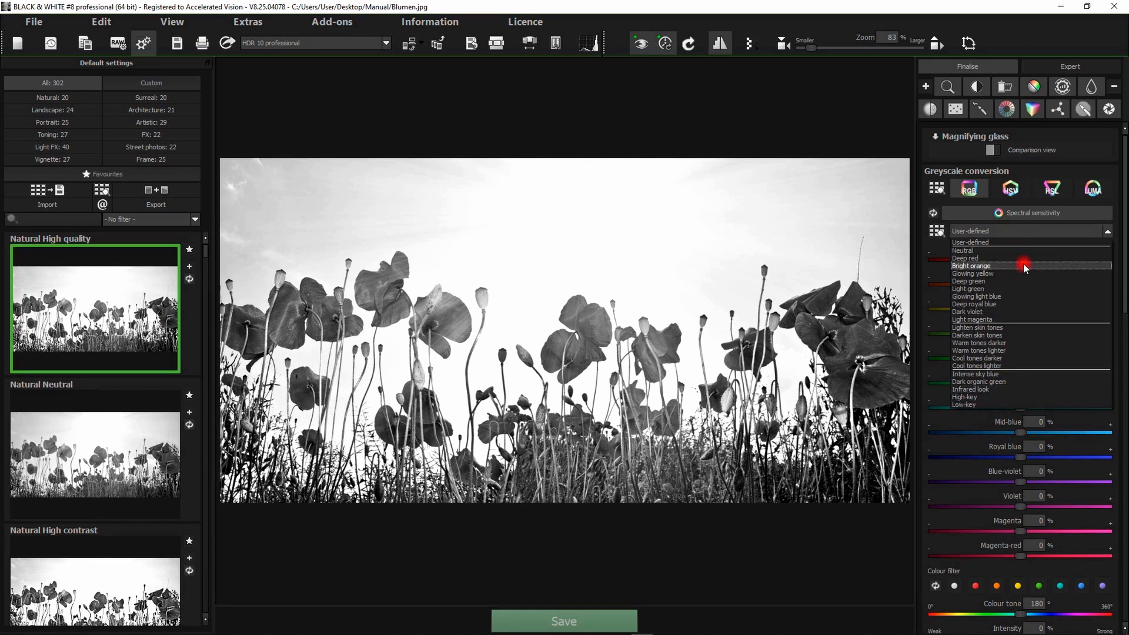
{"action": "left_click", "coordinate": [727, 211]}
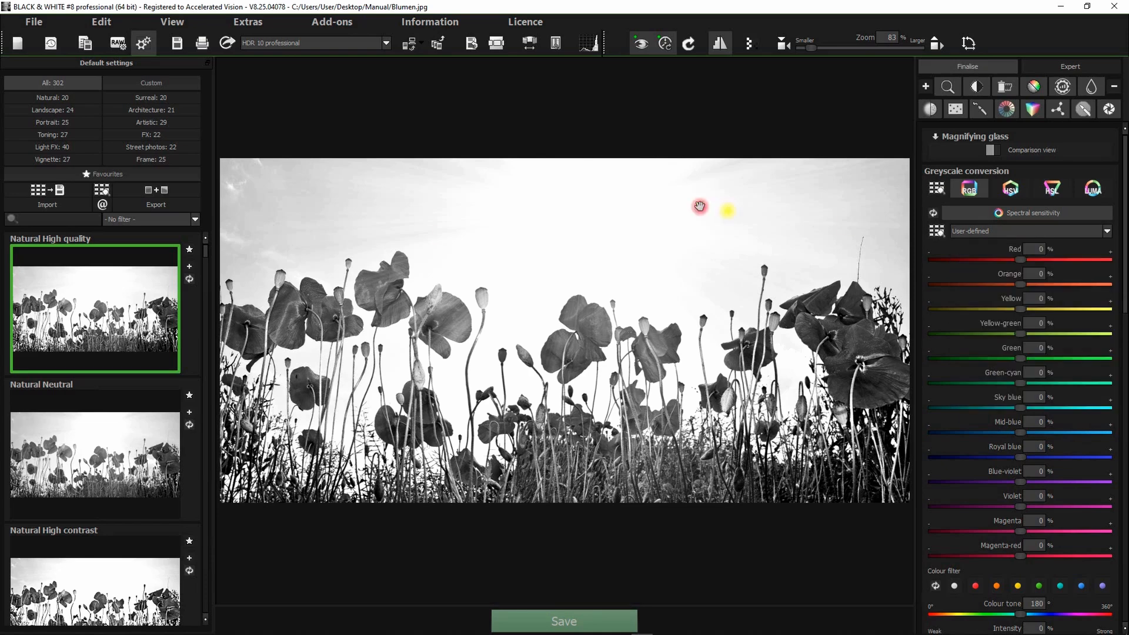
Step: Try the Warm tones darker variant for the greyscale conversion and reset the spectral sensitivity to its defaults
{"action": "left_click", "coordinate": [934, 236]}
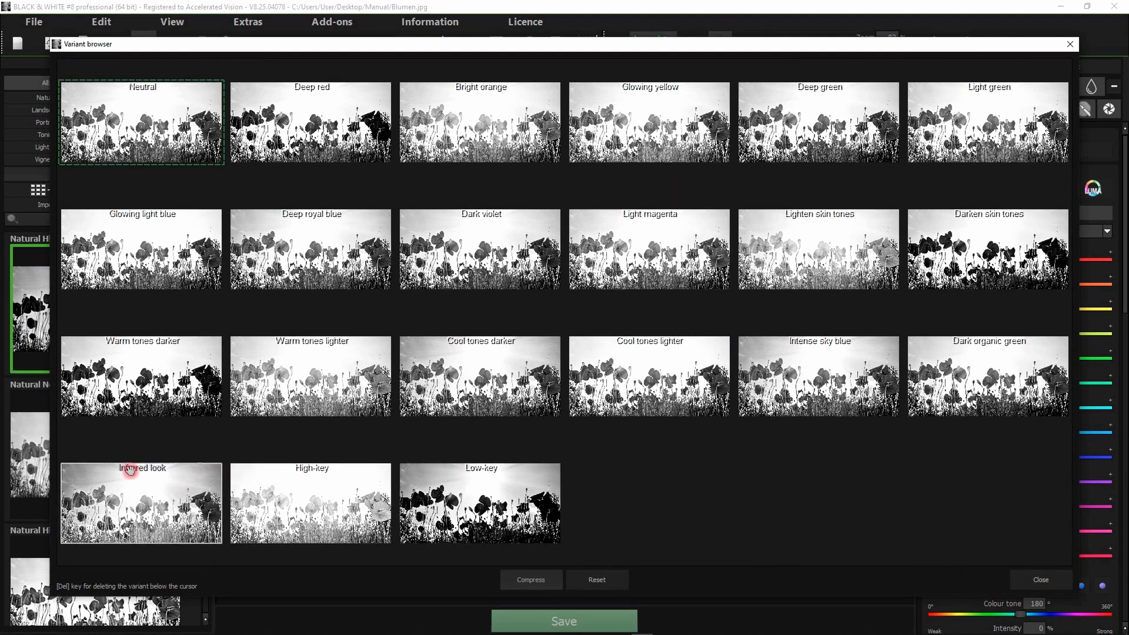
{"action": "double_click", "coordinate": [146, 378]}
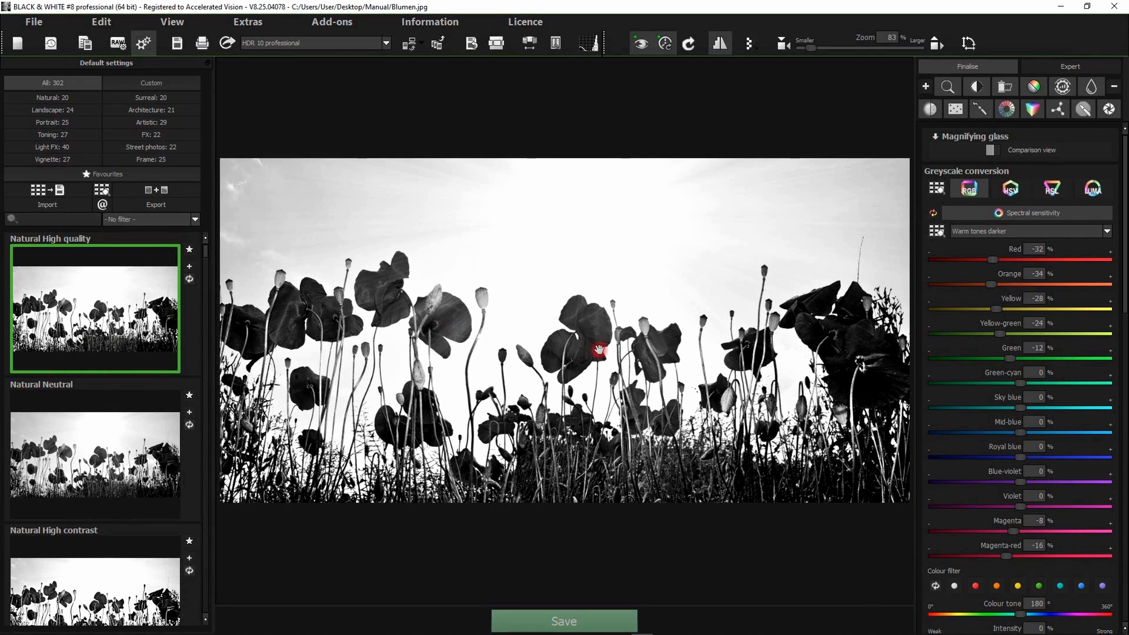
{"action": "left_click", "coordinate": [933, 213]}
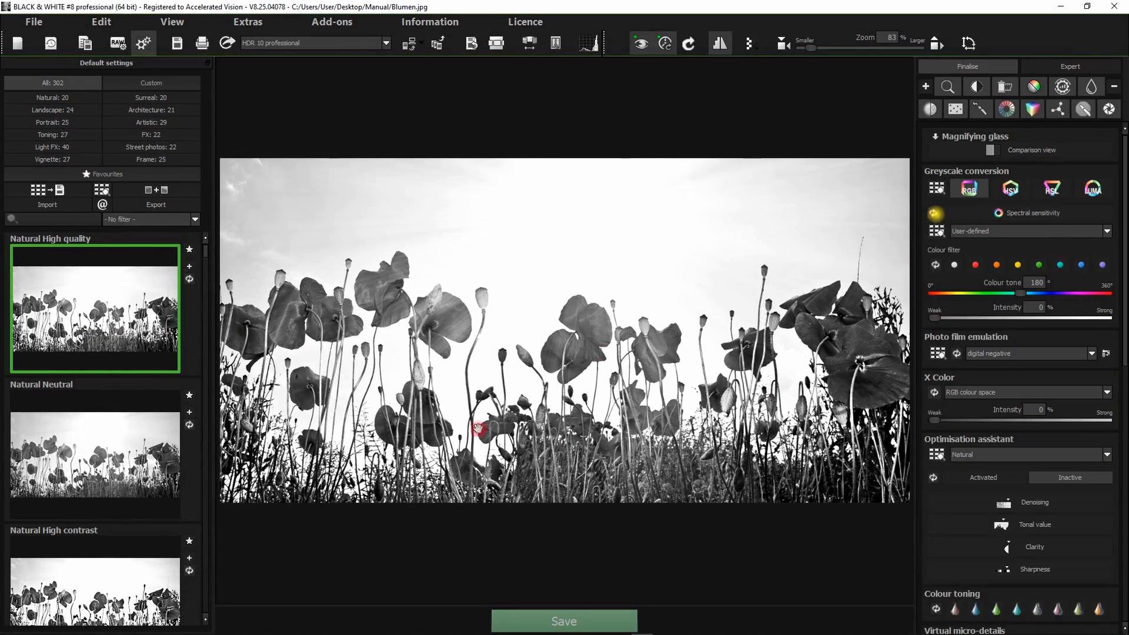
Step: Load the Portrait image from the Manual folder and hide all function groups in the Finalise area
{"action": "left_click", "coordinate": [98, 621]}
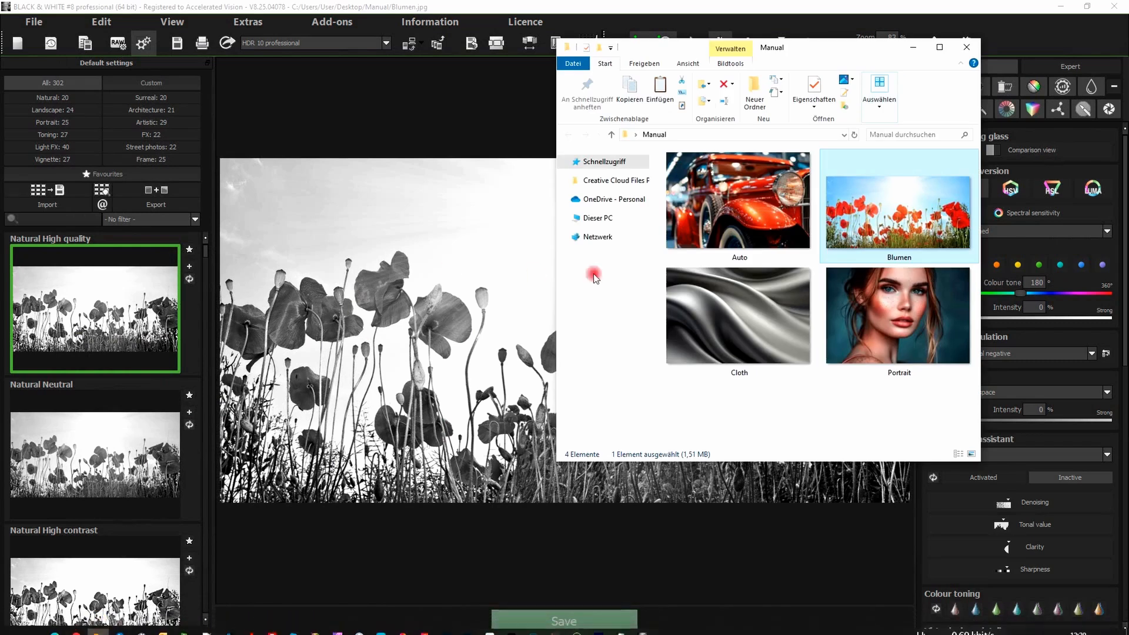
{"action": "left_click_drag", "start_coordinate": [870, 320], "coordinate": [353, 359]}
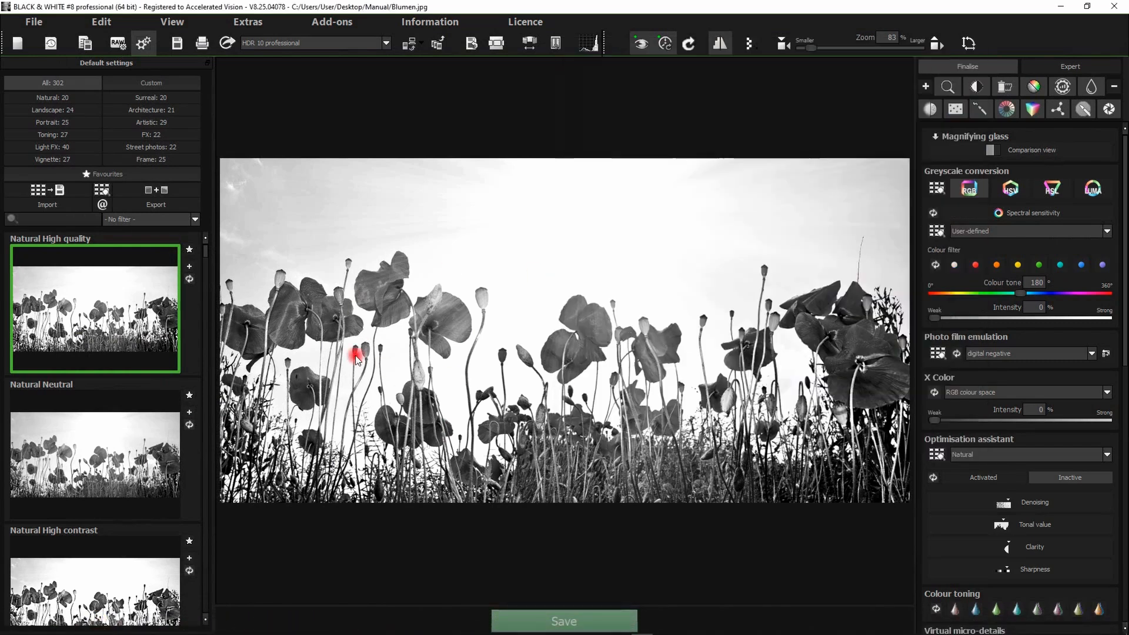
{"action": "left_click", "coordinate": [557, 335]}
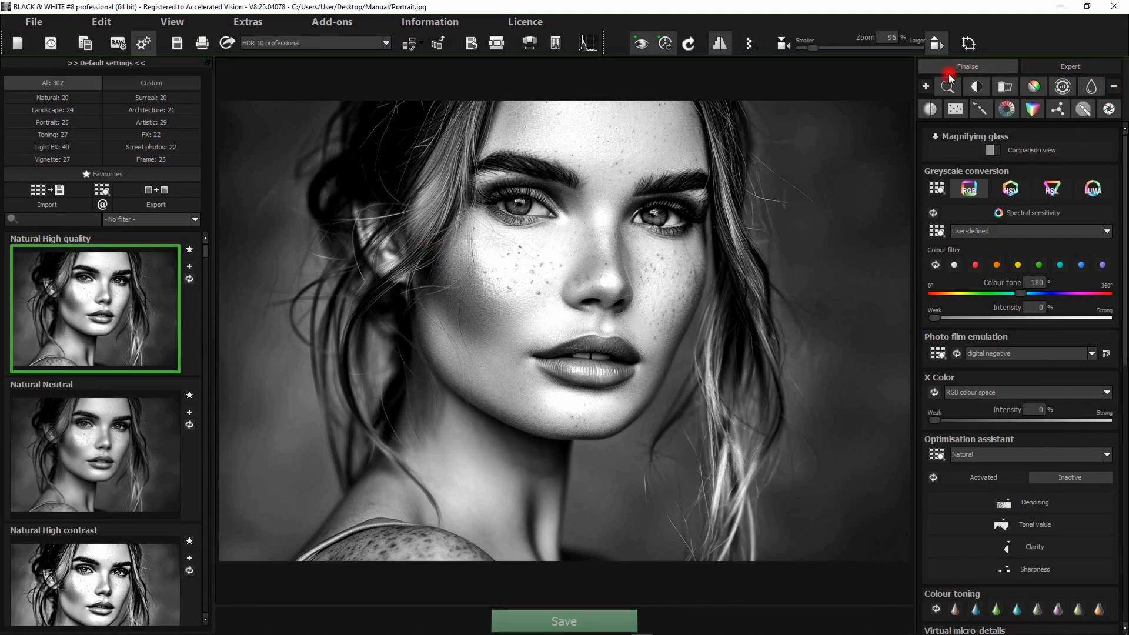
{"action": "left_click", "coordinate": [1113, 88]}
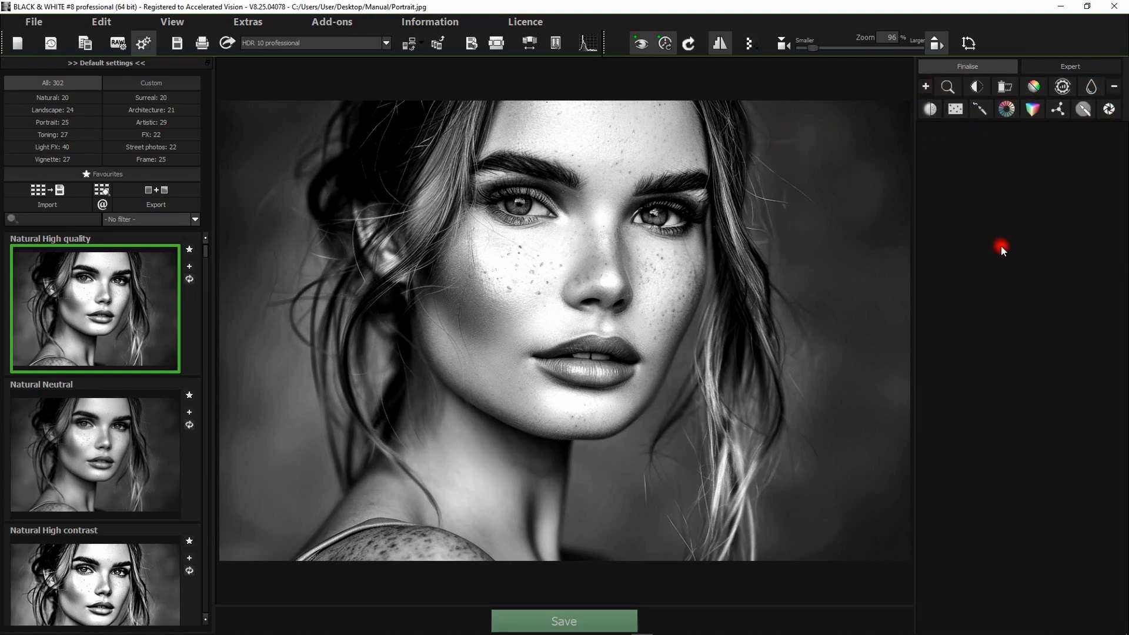
Step: Show the Magnifying glass, Greyscale conversion, Local adjustments and LUT photo style function groups in the Finalise area
{"action": "left_click", "coordinate": [949, 86]}
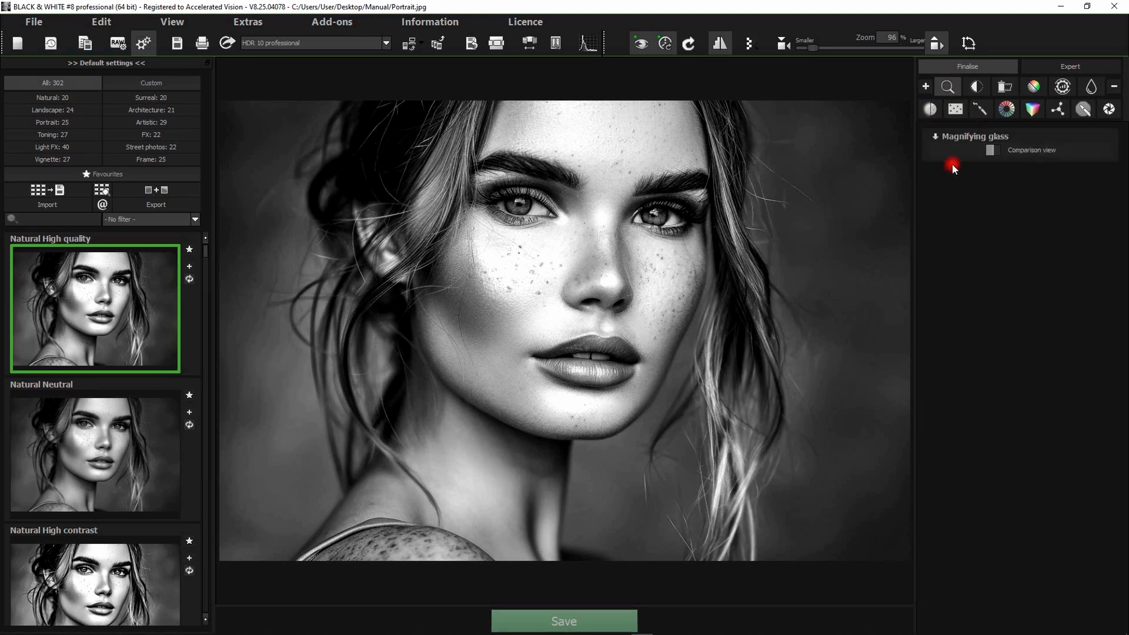
{"action": "left_click", "coordinate": [976, 87]}
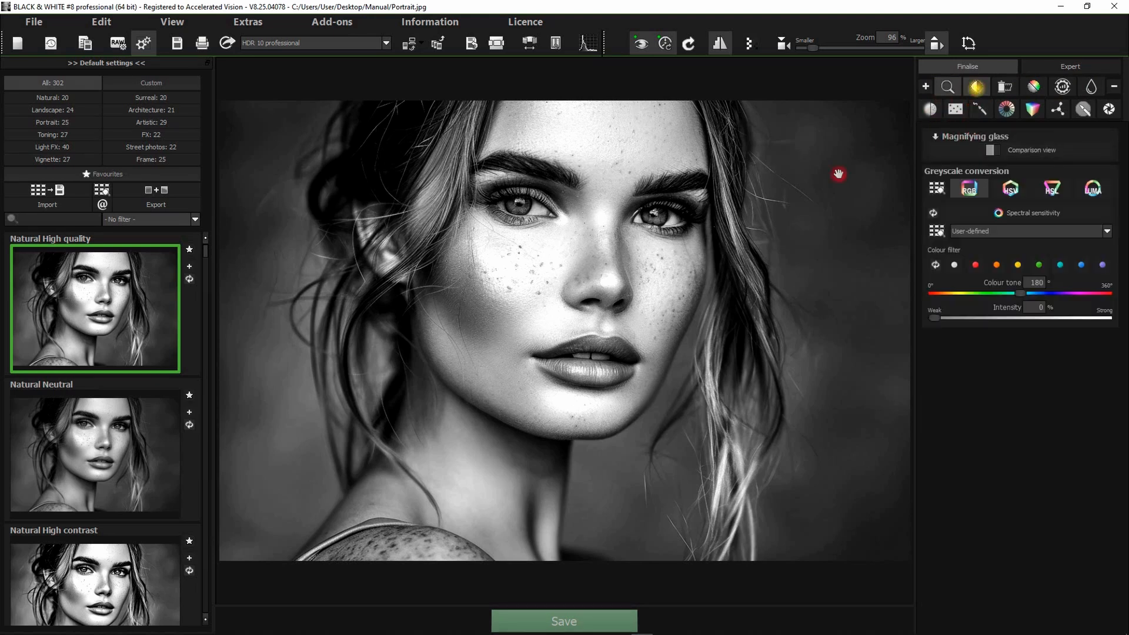
{"action": "left_click", "coordinate": [979, 108]}
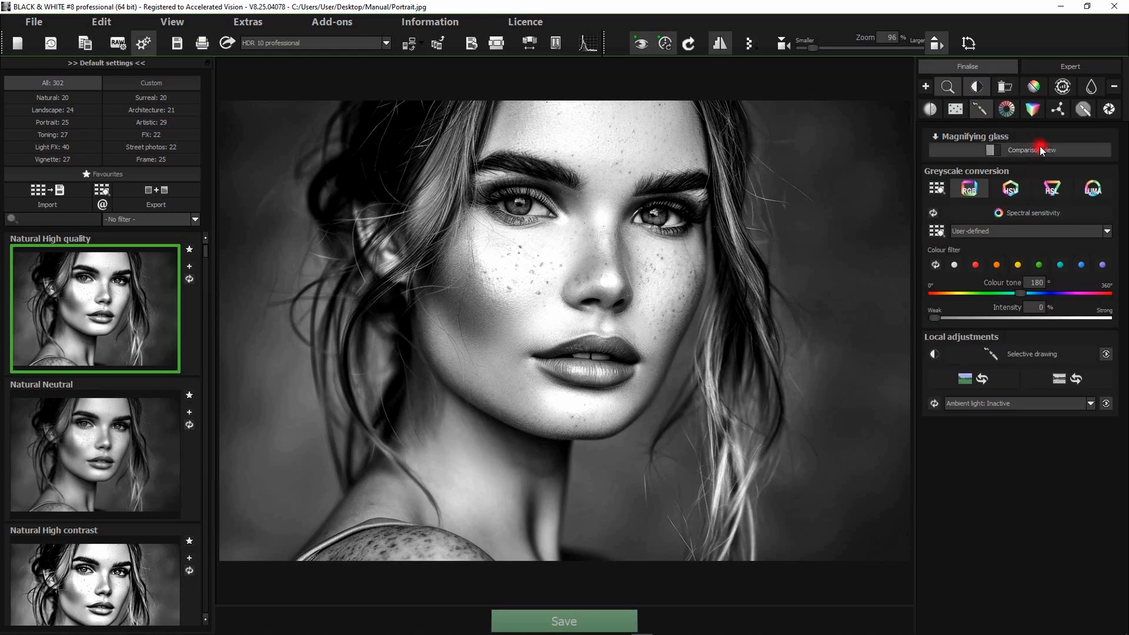
{"action": "left_click", "coordinate": [1039, 109]}
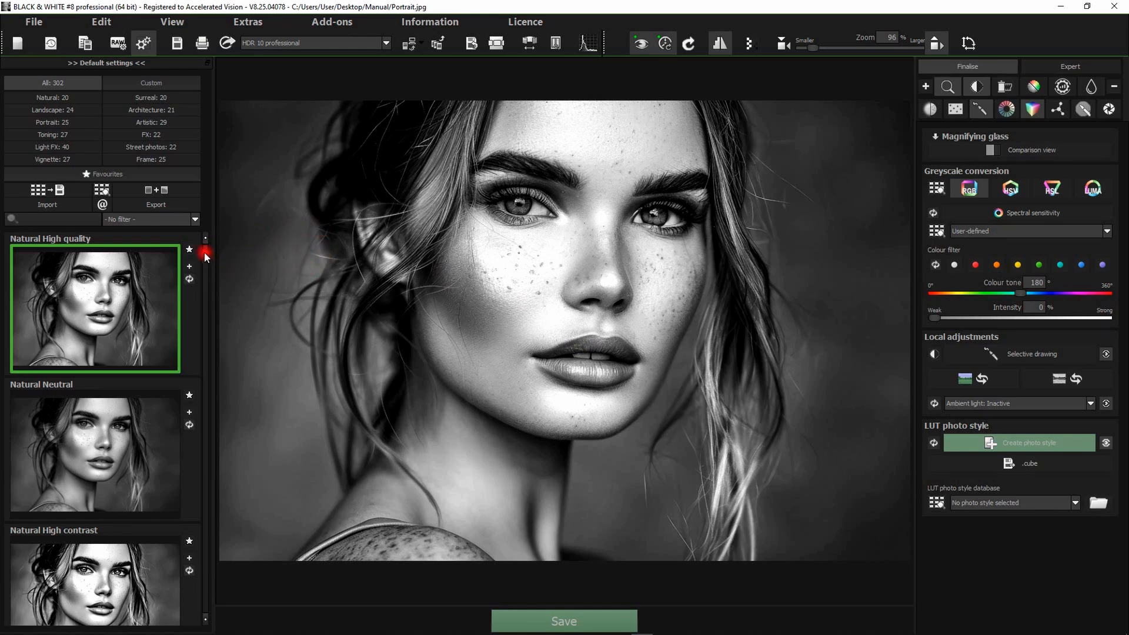
Step: Limit the default settings to the Portrait category, browse its presets and try Portrait Velvet on the image
{"action": "scroll", "coordinate": [204, 253], "scroll_direction": "down", "scroll_amount": 3}
{"action": "scroll", "coordinate": [206, 255], "scroll_direction": "up", "scroll_amount": 3}
{"action": "left_click", "coordinate": [52, 122]}
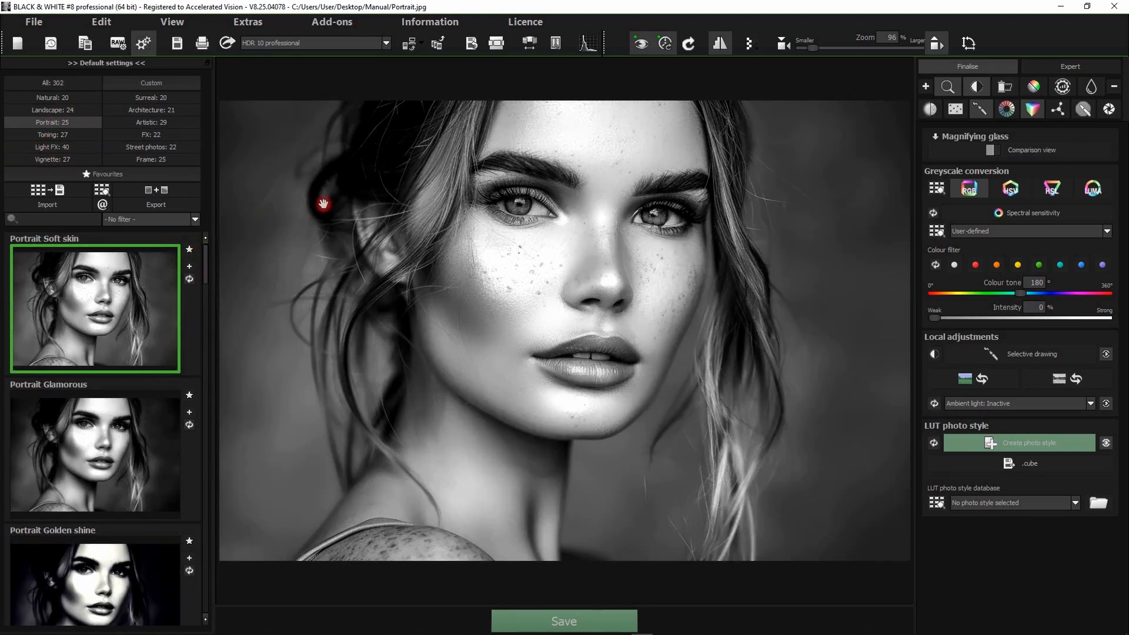
{"action": "left_click_drag", "start_coordinate": [208, 266], "coordinate": [204, 539]}
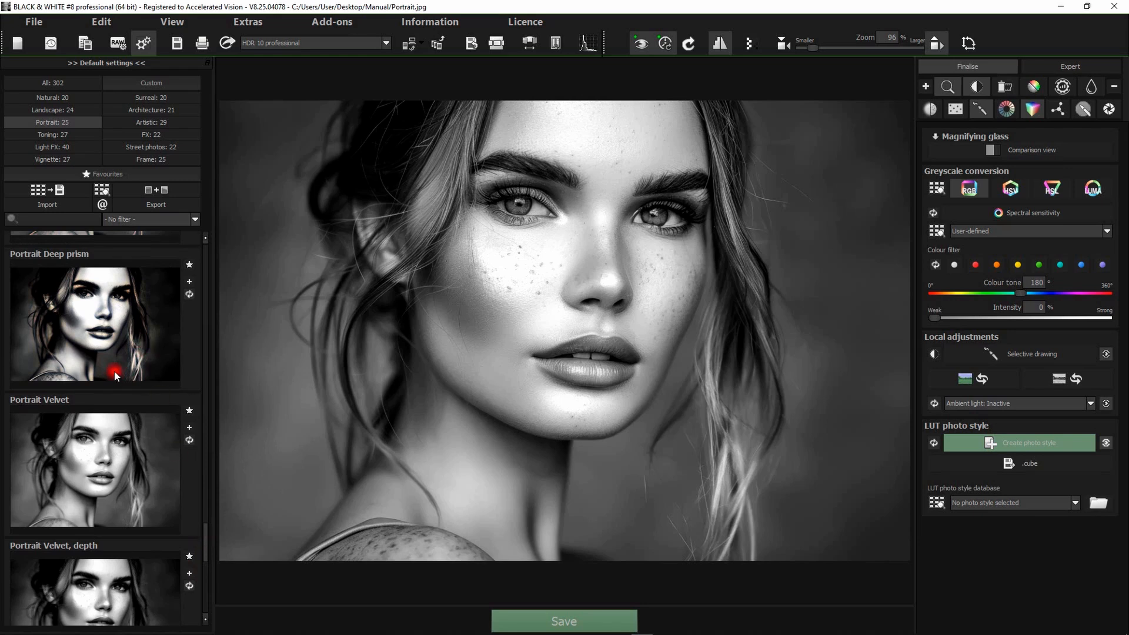
{"action": "scroll", "coordinate": [114, 370], "scroll_direction": "down", "scroll_amount": 1}
{"action": "scroll", "coordinate": [112, 377], "scroll_direction": "up", "scroll_amount": 1}
{"action": "left_click", "coordinate": [101, 422]}
{"action": "scroll", "coordinate": [99, 334], "scroll_direction": "down", "scroll_amount": 3}
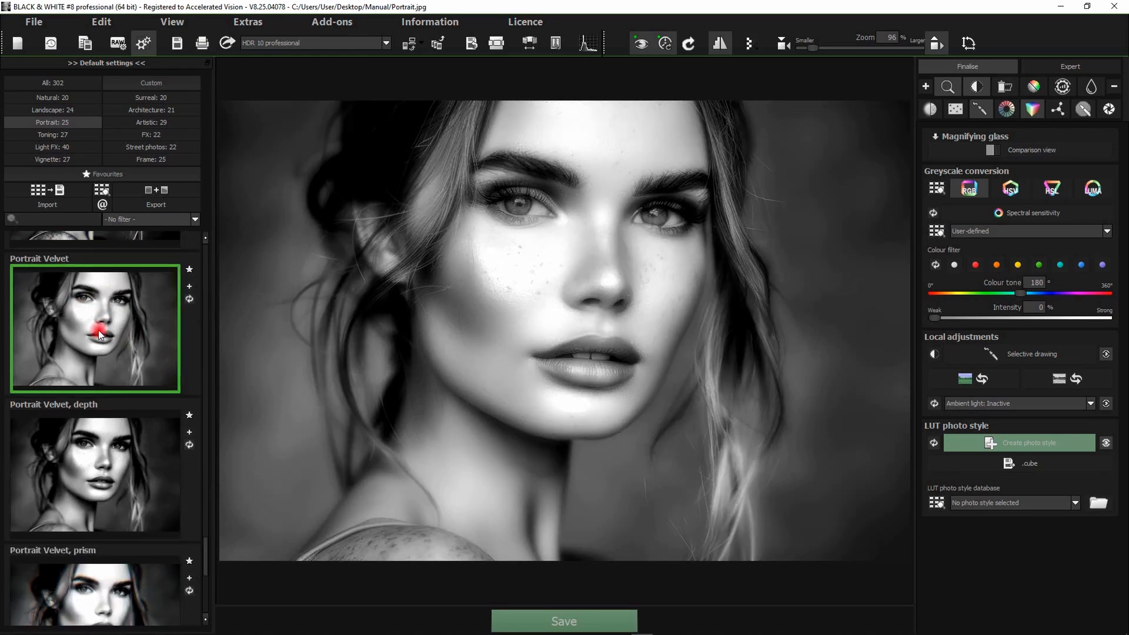
Step: Try the Portrait Velvet, depth and Portrait Velvet, prism presets on the image
{"action": "left_click", "coordinate": [98, 382]}
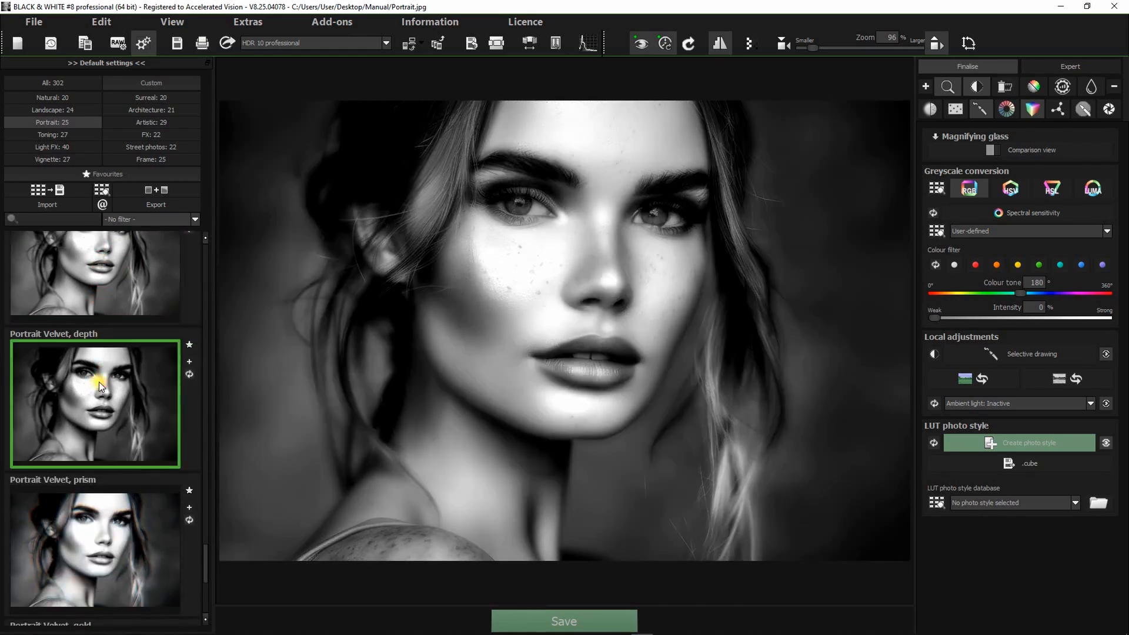
{"action": "scroll", "coordinate": [89, 399], "scroll_direction": "down", "scroll_amount": 2}
{"action": "left_click", "coordinate": [79, 414]}
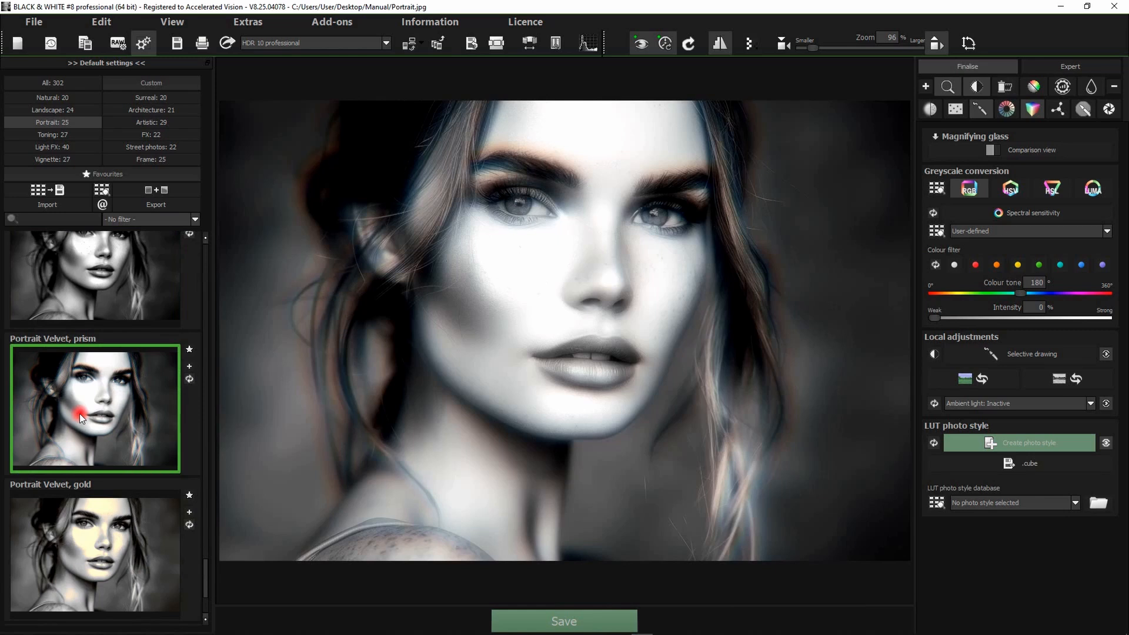
{"action": "scroll", "coordinate": [79, 414], "scroll_direction": "down", "scroll_amount": 4}
{"action": "scroll", "coordinate": [82, 422], "scroll_direction": "up", "scroll_amount": 3}
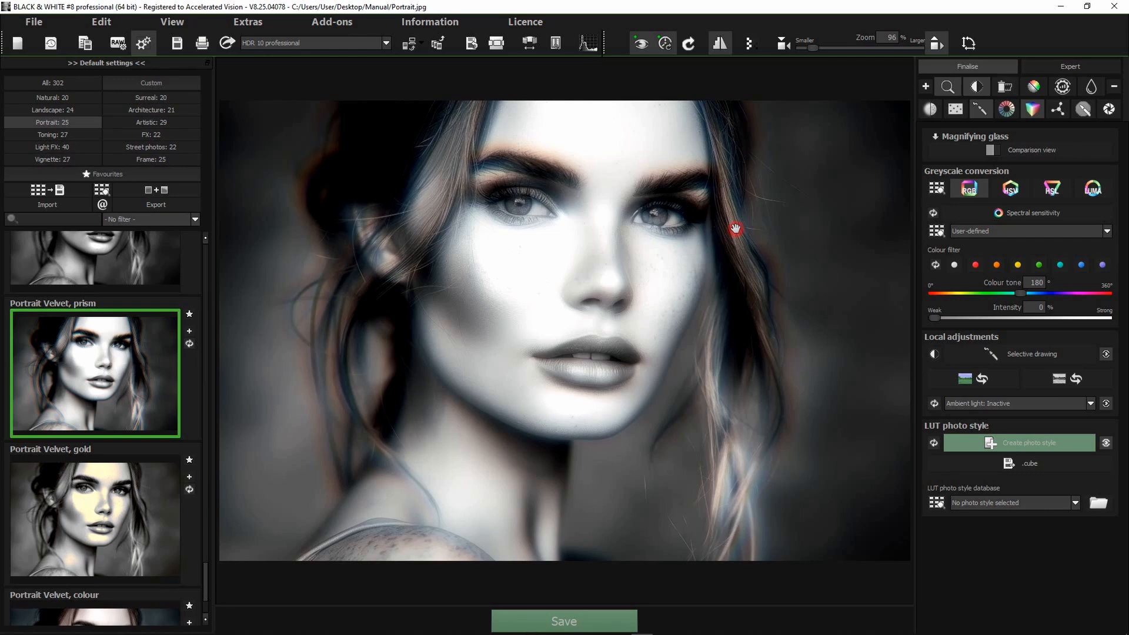
Step: Switch to the Expert area, show the filter list, selected filters and filter settings, and browse the available AI filters
{"action": "left_click", "coordinate": [1069, 67]}
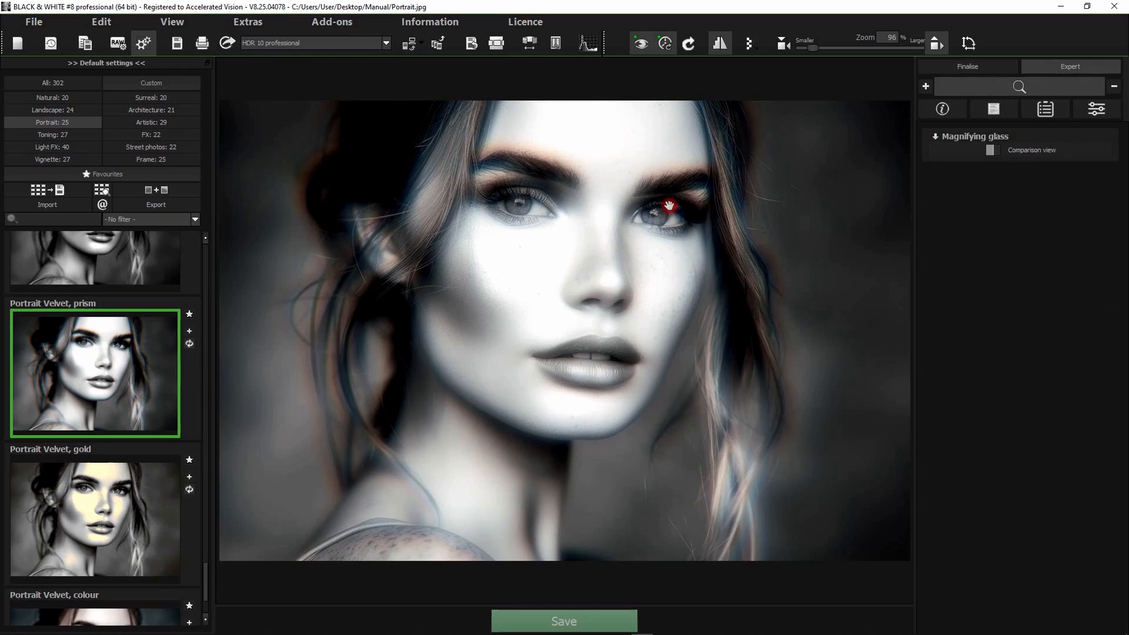
{"action": "left_click", "coordinate": [994, 108]}
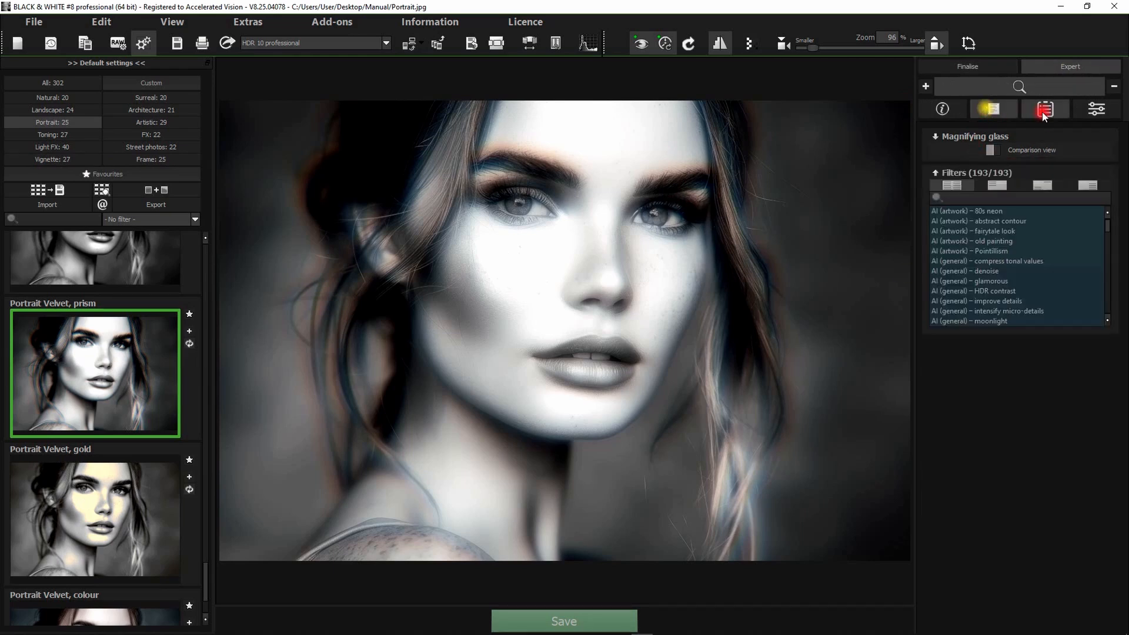
{"action": "left_click", "coordinate": [1044, 109]}
{"action": "left_click", "coordinate": [1096, 109]}
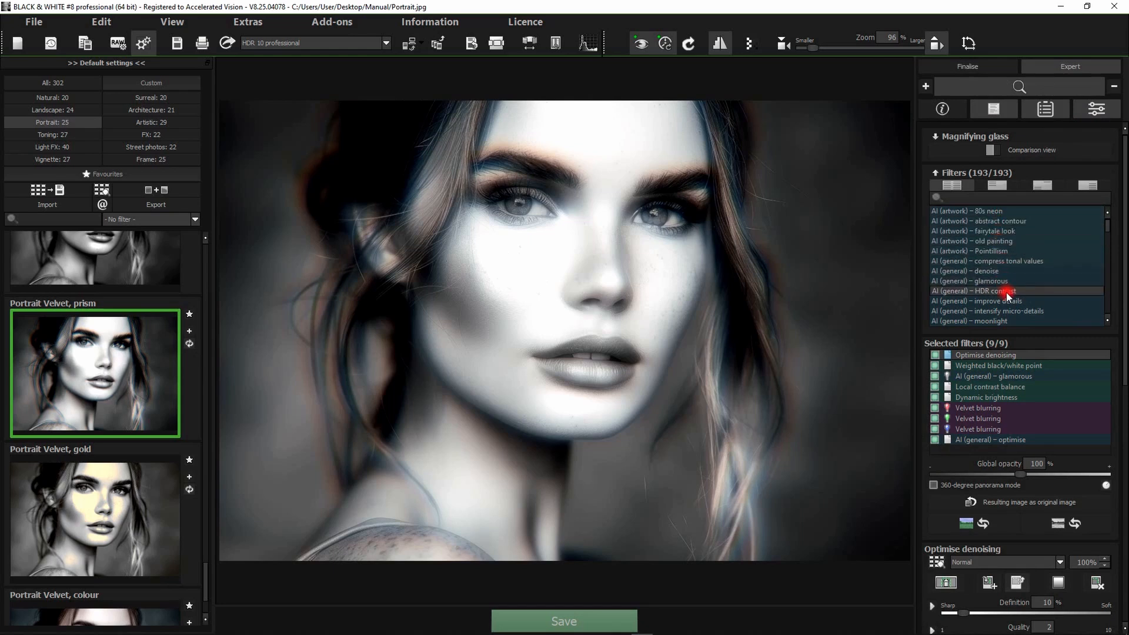
{"action": "scroll", "coordinate": [1007, 294], "scroll_direction": "down", "scroll_amount": 3}
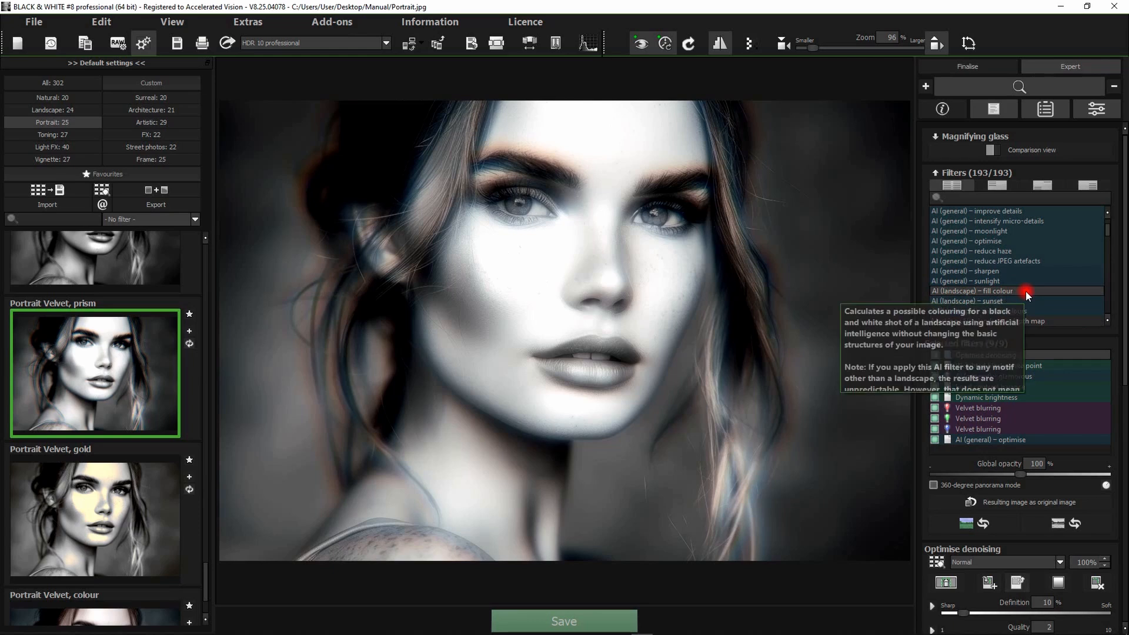
{"action": "scroll", "coordinate": [1025, 291], "scroll_direction": "up", "scroll_amount": 3}
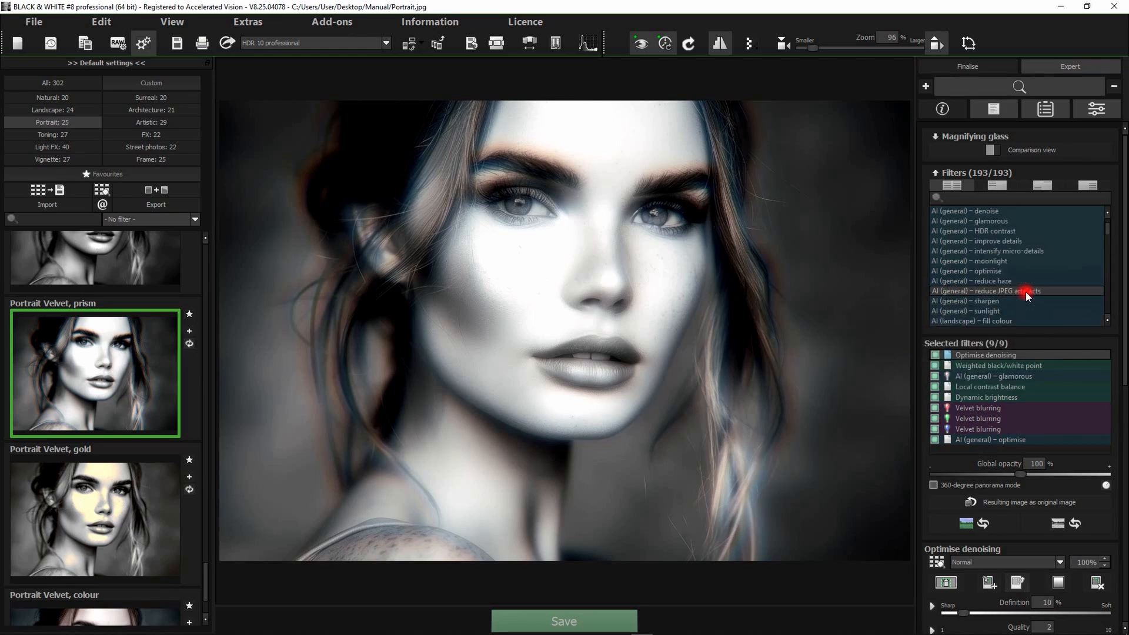
{"action": "scroll", "coordinate": [959, 259], "scroll_direction": "down", "scroll_amount": 4}
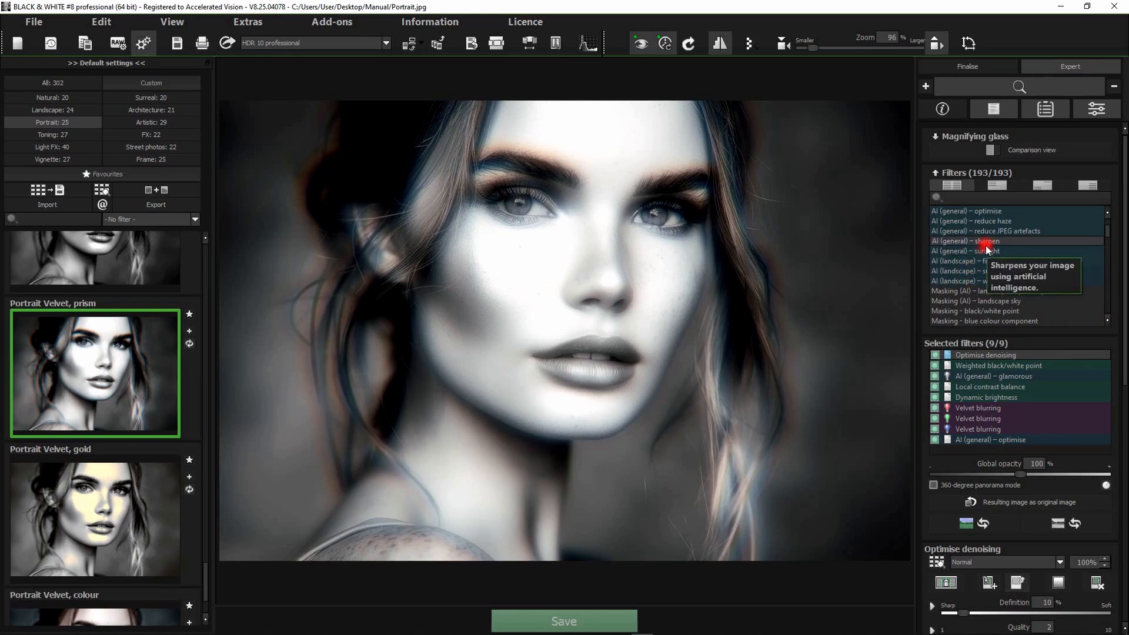
Step: Switch to the Artistic category and apply the neon-coloured preset directly above Artistic Abstract colour
{"action": "left_click", "coordinate": [131, 129]}
{"action": "left_click_drag", "start_coordinate": [206, 255], "coordinate": [225, 542]}
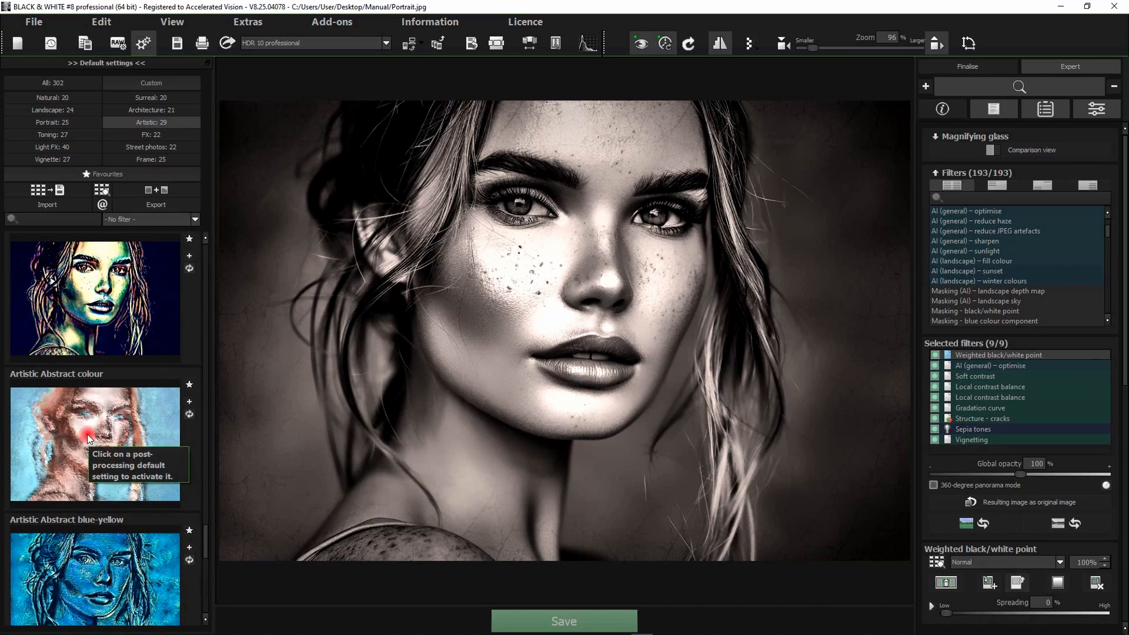
{"action": "left_click", "coordinate": [52, 298]}
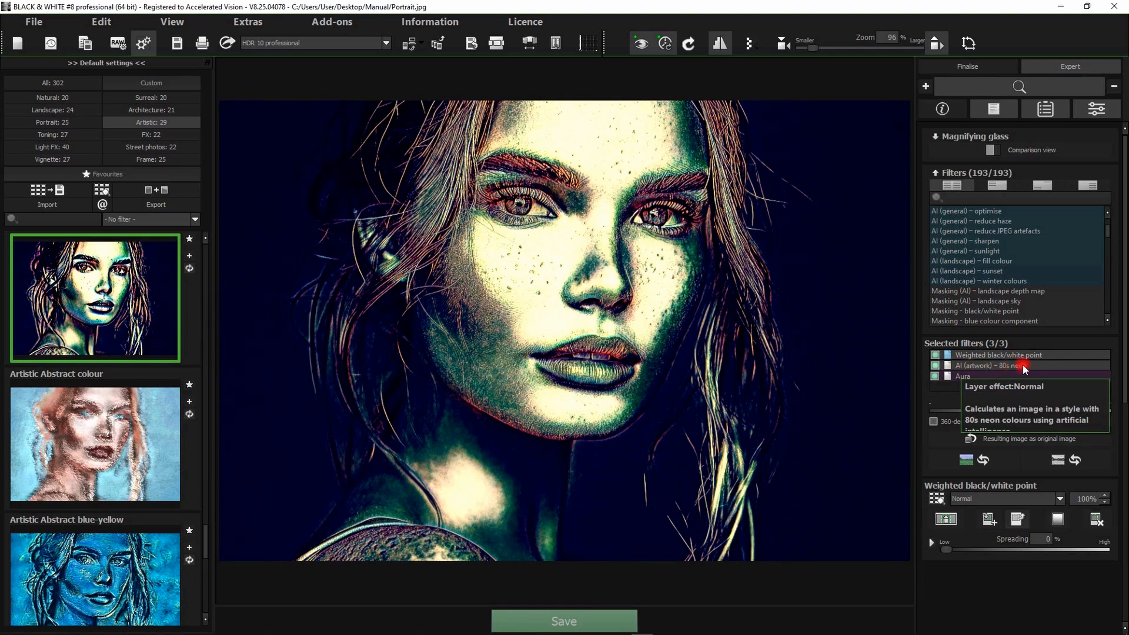
{"action": "left_click", "coordinate": [685, 306]}
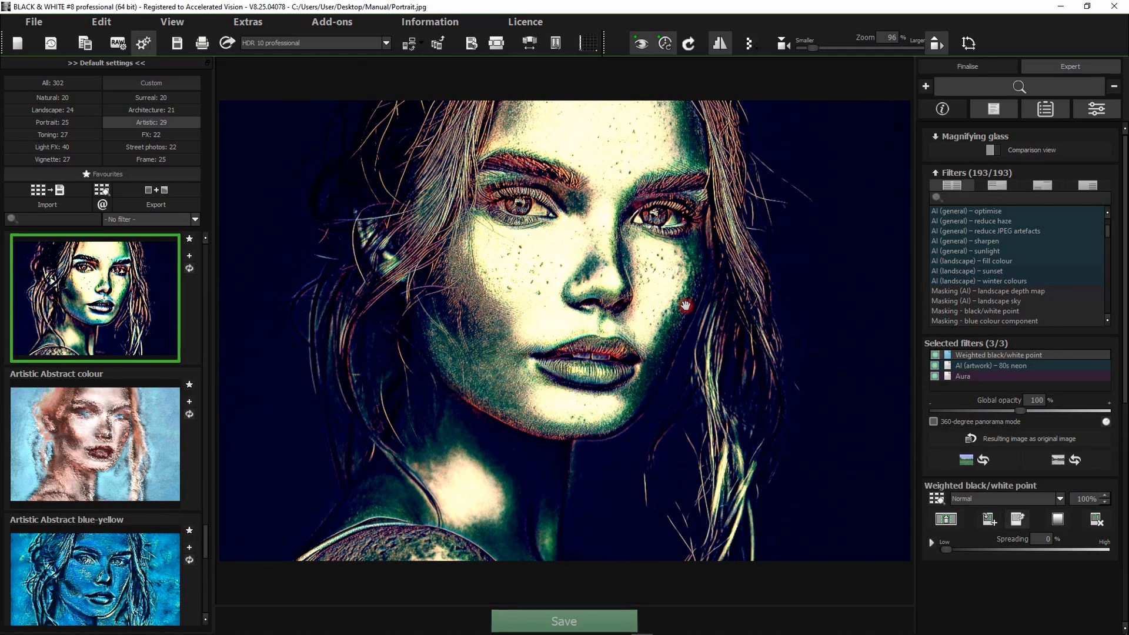
Step: In the AI (artwork) – 80s neon filter, try larger brush sizes before returning to 0 %, and set Details to 27 %
{"action": "left_click", "coordinate": [986, 365]}
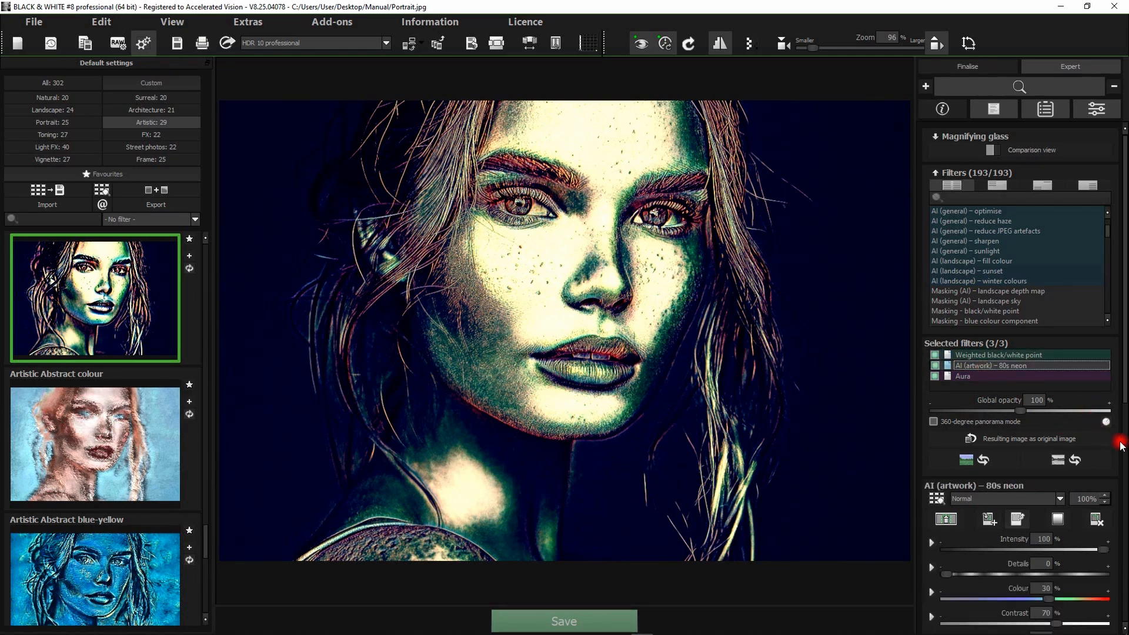
{"action": "scroll", "coordinate": [1115, 447], "scroll_direction": "down", "scroll_amount": 2}
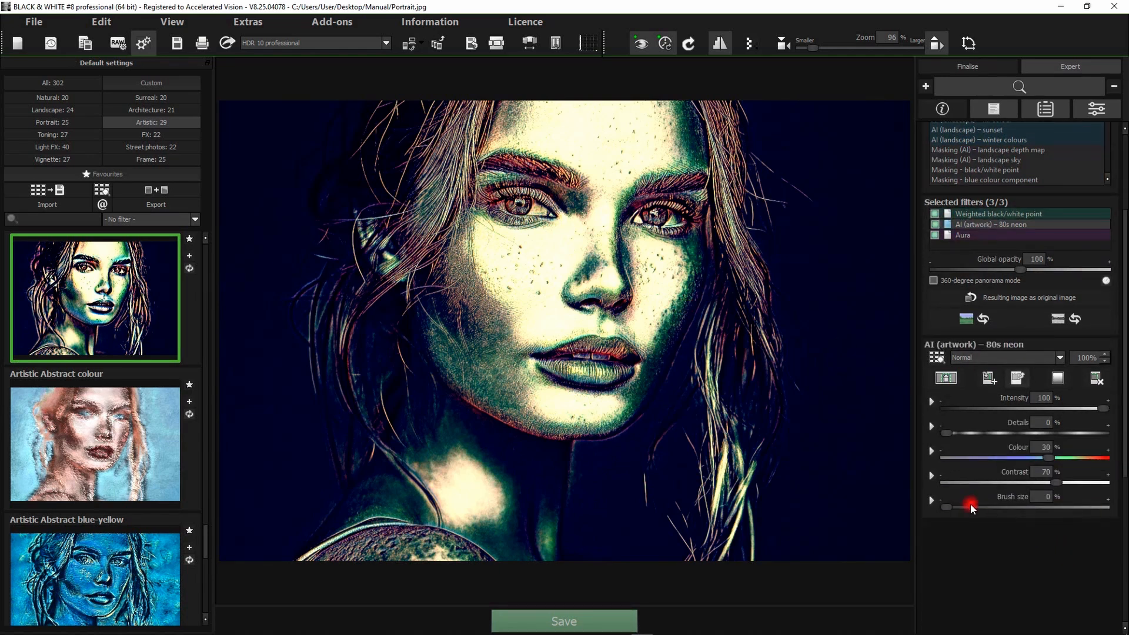
{"action": "left_click_drag", "start_coordinate": [970, 505], "coordinate": [984, 504]}
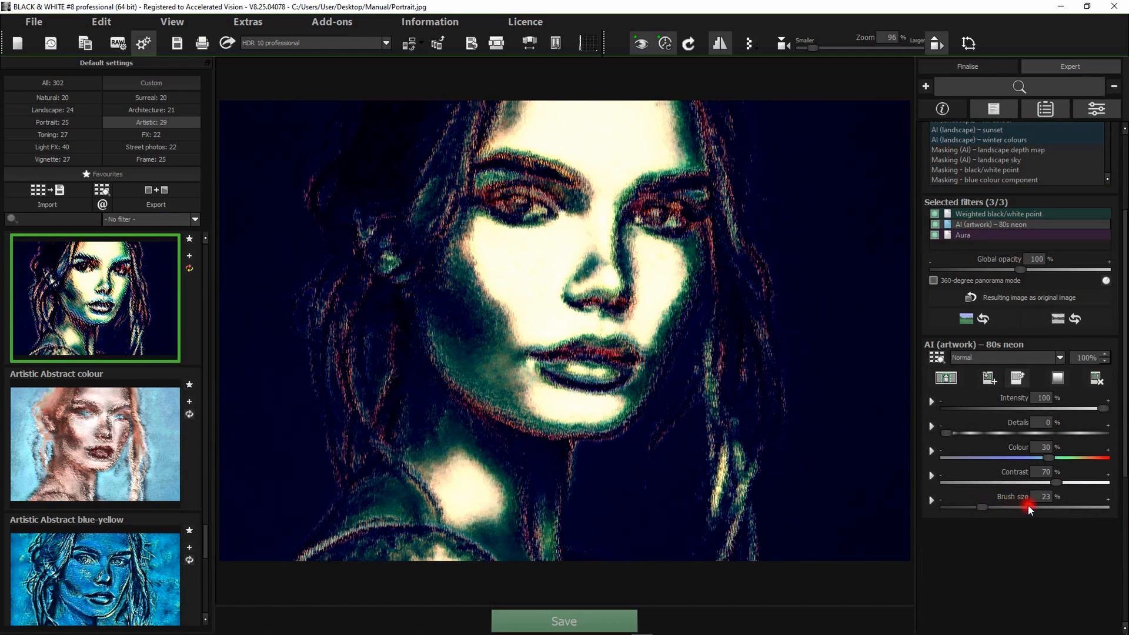
{"action": "left_click", "coordinate": [963, 508]}
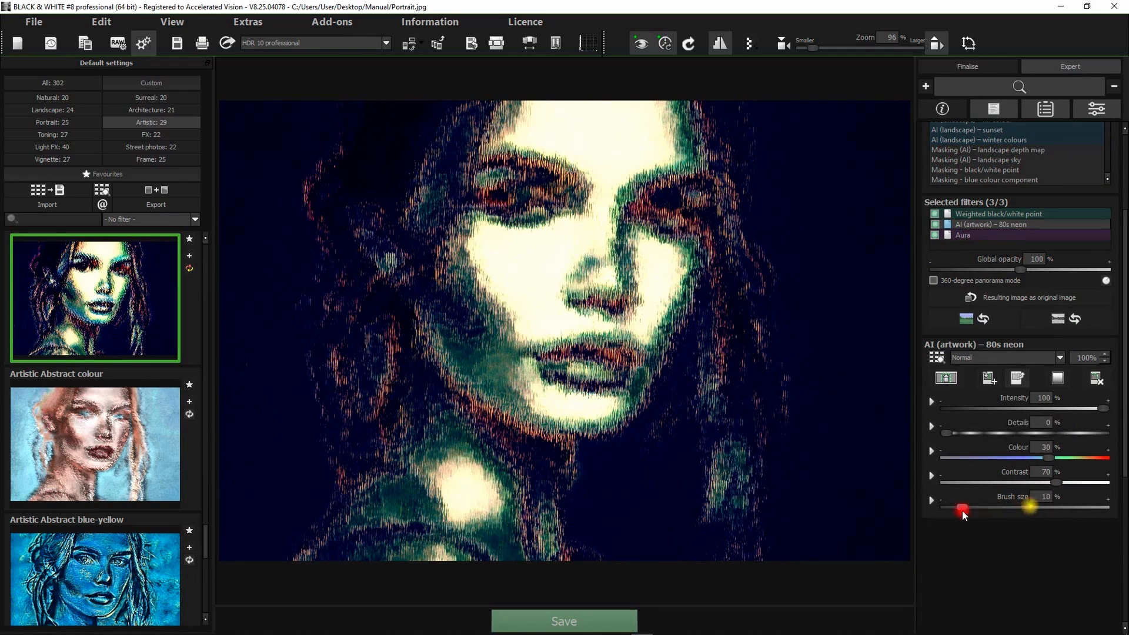
{"action": "left_click_drag", "start_coordinate": [961, 509], "coordinate": [905, 516]}
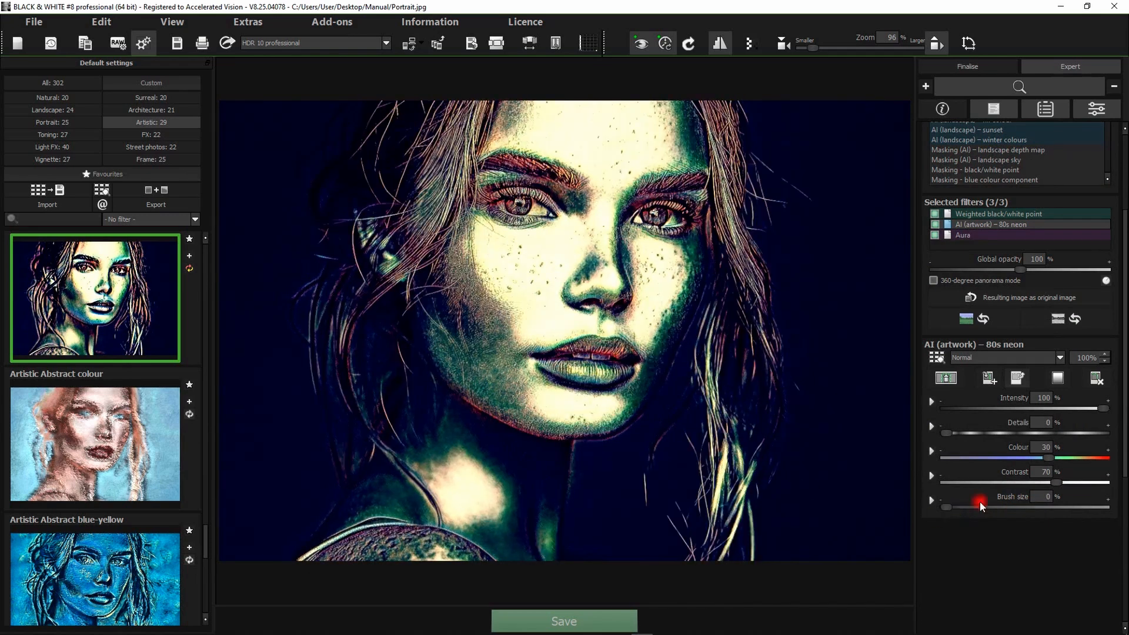
{"action": "left_click", "coordinate": [1067, 433]}
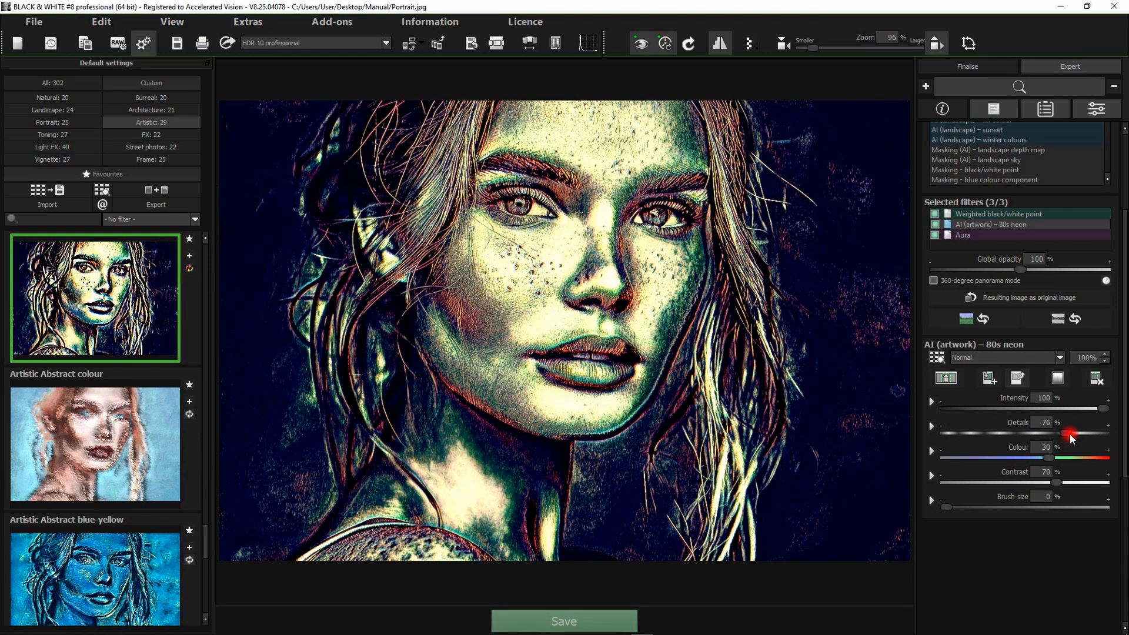
{"action": "left_click", "coordinate": [988, 434]}
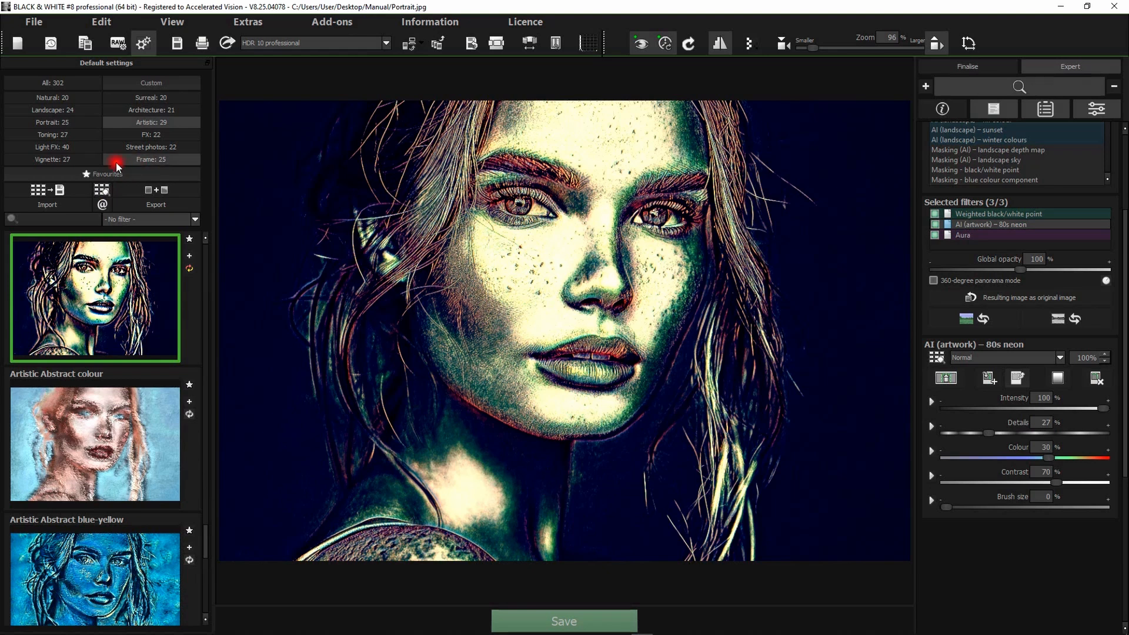
Step: Switch to the Light FX category, compare the Bokeh lights presets and apply Light FX Bokeh lights 4
{"action": "left_click", "coordinate": [49, 147]}
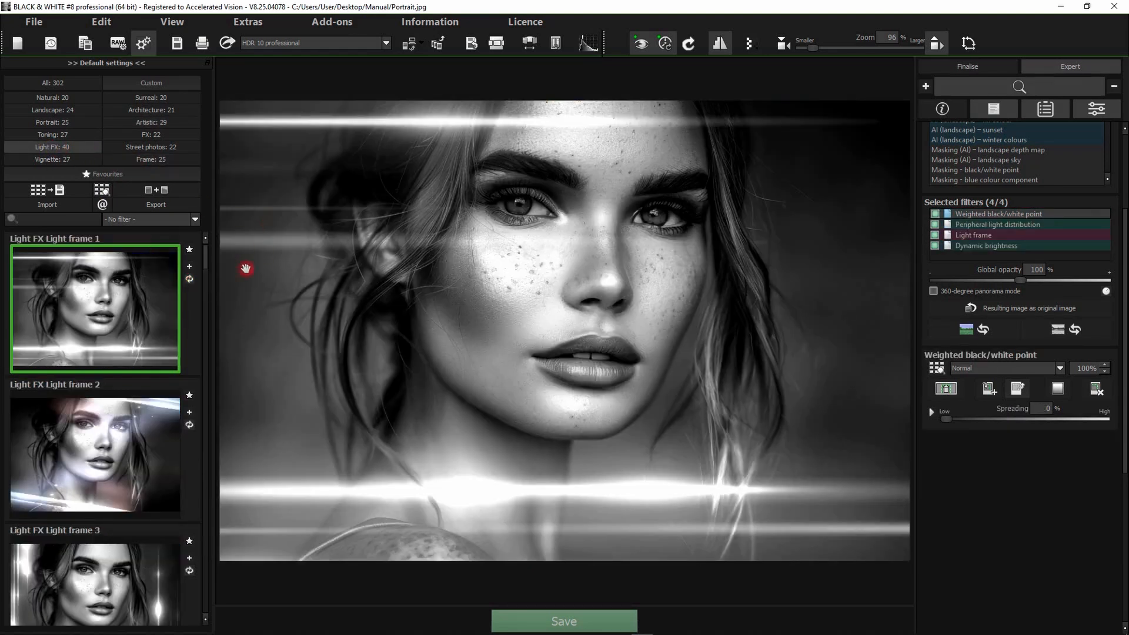
{"action": "left_click_drag", "start_coordinate": [204, 259], "coordinate": [228, 501]}
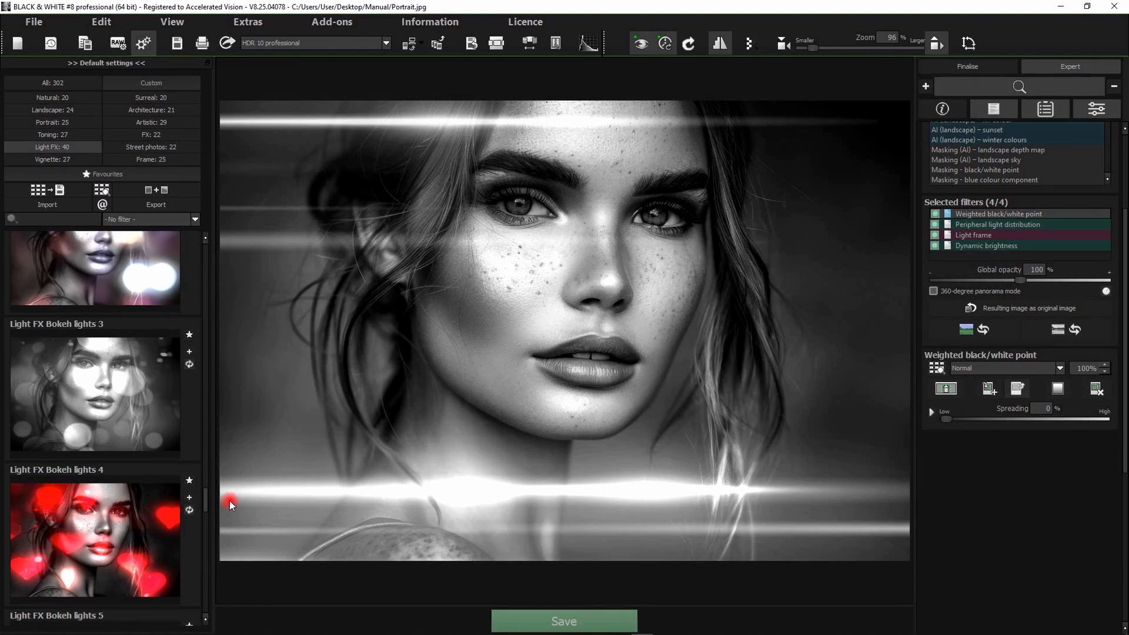
{"action": "scroll", "coordinate": [83, 330], "scroll_direction": "up", "scroll_amount": 1}
{"action": "left_click", "coordinate": [81, 331]}
{"action": "scroll", "coordinate": [90, 324], "scroll_direction": "down", "scroll_amount": 1}
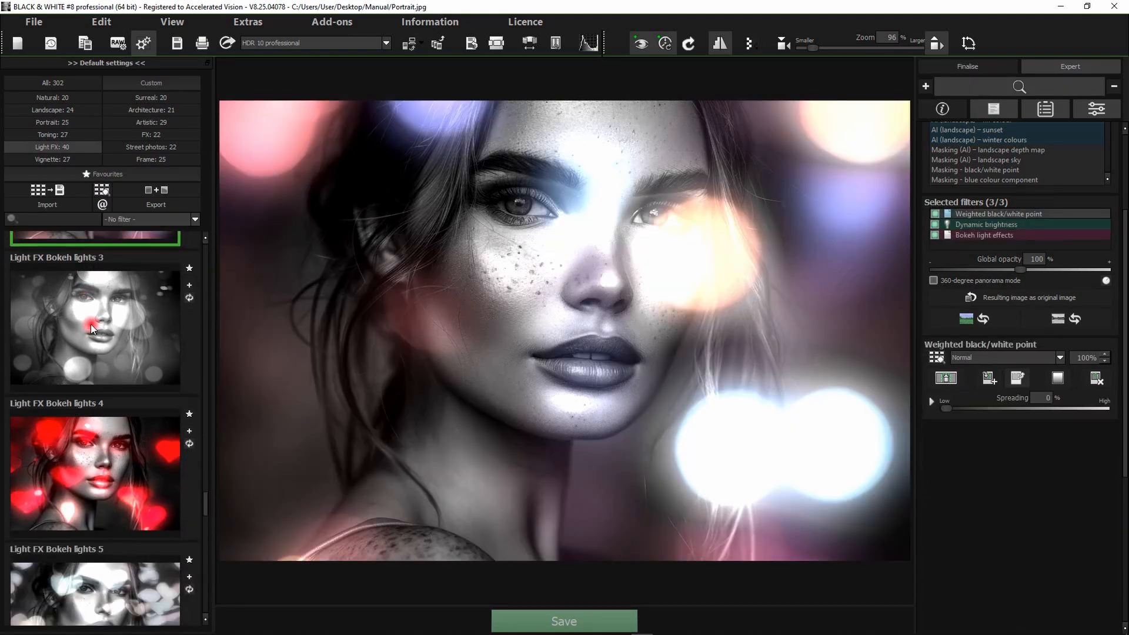
{"action": "left_click", "coordinate": [90, 335]}
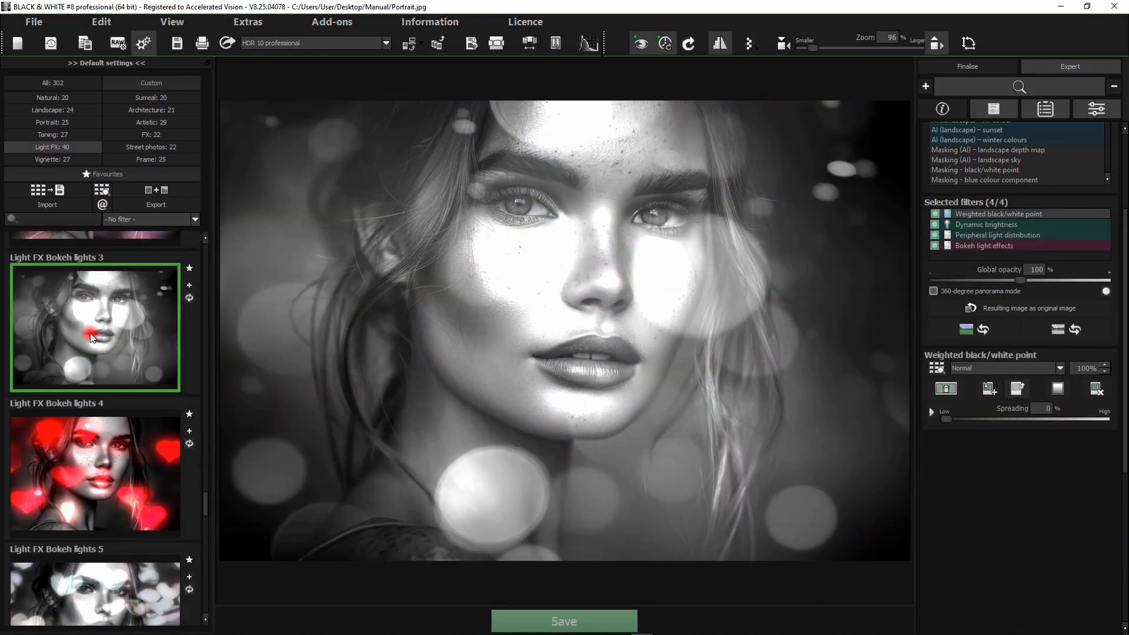
{"action": "scroll", "coordinate": [91, 333], "scroll_direction": "down", "scroll_amount": 3}
{"action": "left_click", "coordinate": [90, 333]}
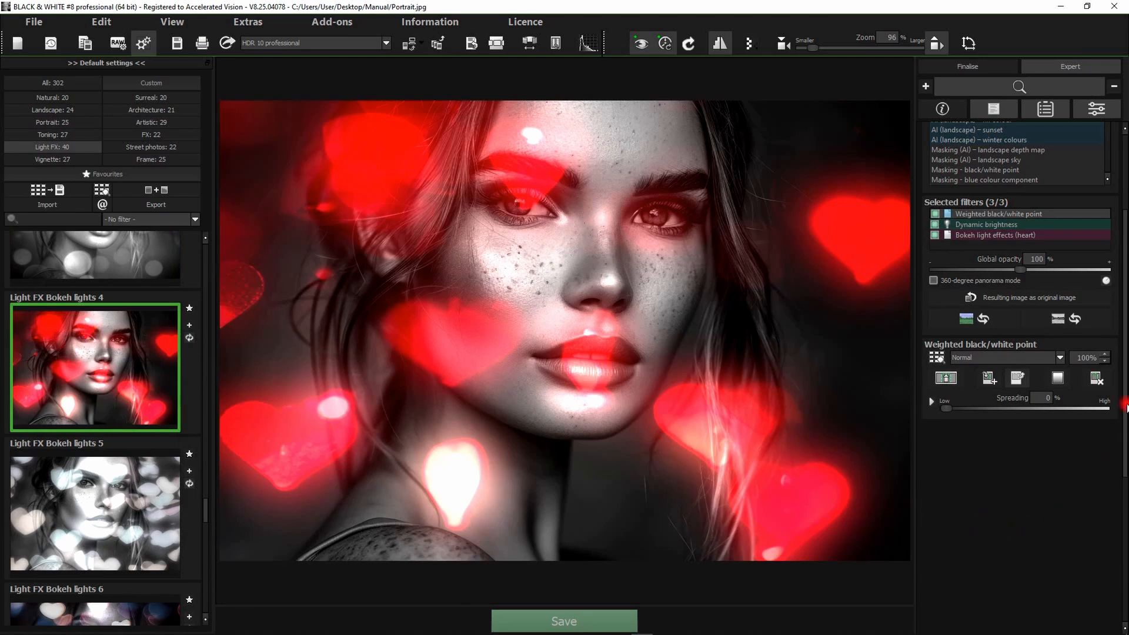
Step: Change the effect texture of the Bokeh light effects (heart) filter to the orange hearts on a teal background
{"action": "left_click", "coordinate": [980, 236]}
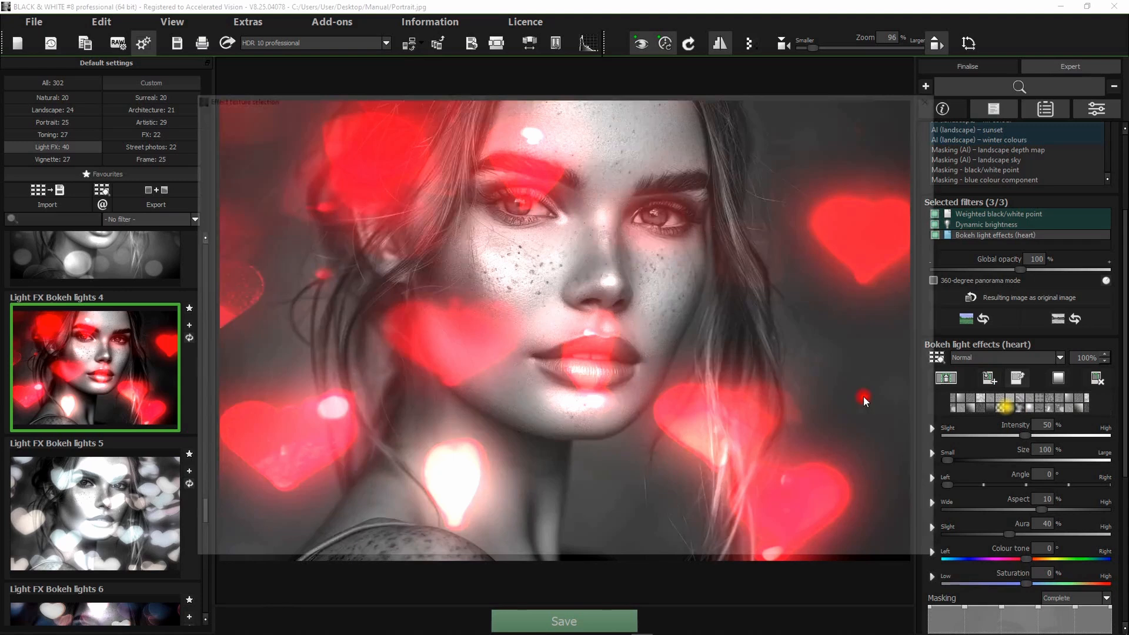
{"action": "left_click", "coordinate": [1008, 410]}
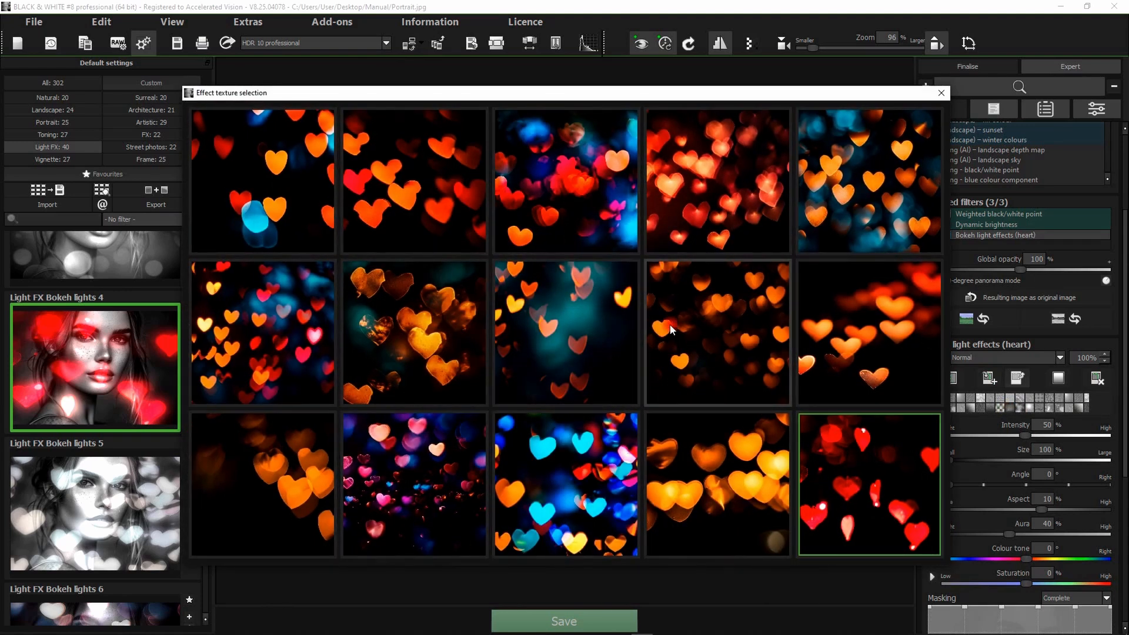
{"action": "left_click", "coordinate": [577, 312]}
Step: Set the Bokeh light effects (heart) filter's Aspect to -4 %, Aura to 32 % and Saturation to -100 %
{"action": "scroll", "coordinate": [1016, 457], "scroll_direction": "down", "scroll_amount": 2}
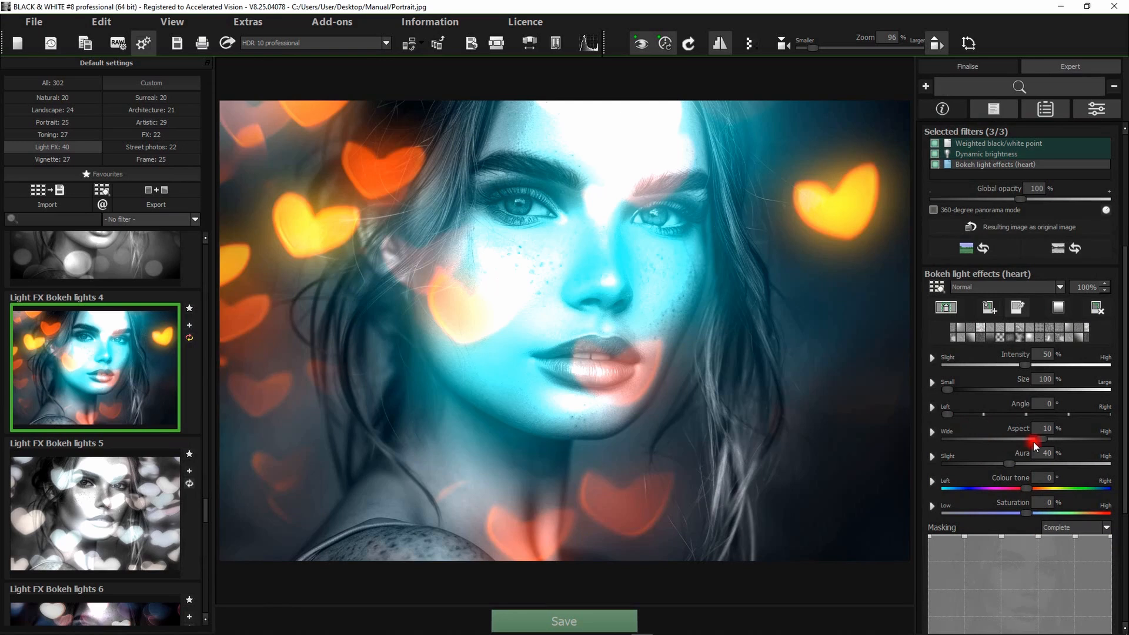
{"action": "left_click_drag", "start_coordinate": [1039, 438], "coordinate": [997, 464]}
{"action": "left_click_drag", "start_coordinate": [1026, 513], "coordinate": [886, 521]}
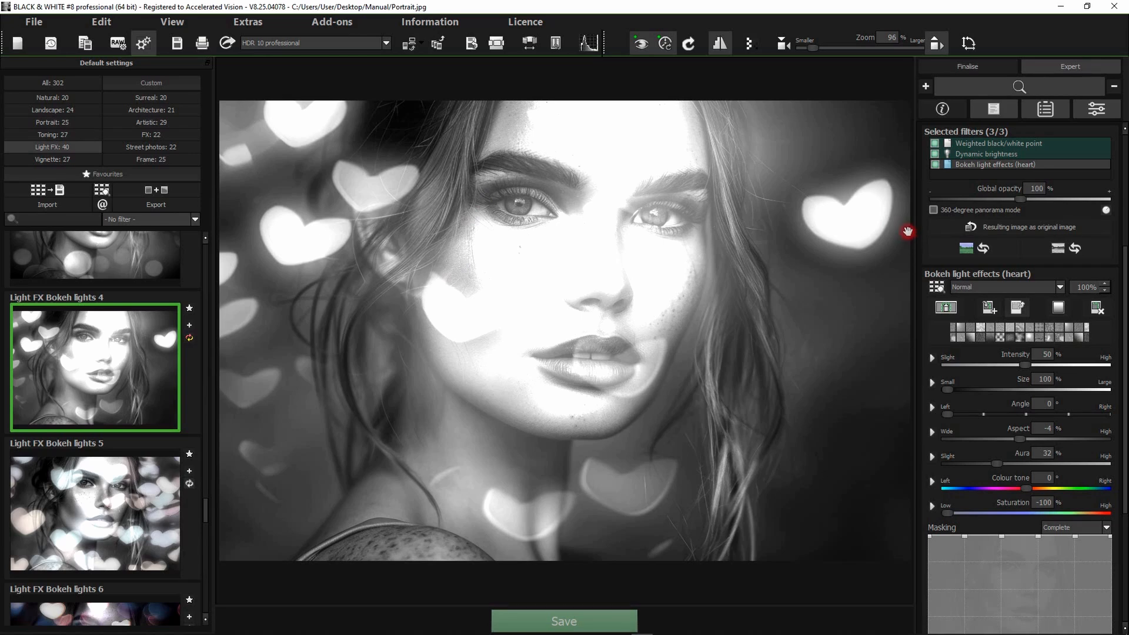
Step: Load the Auto image from the Manual folder in place of the portrait
{"action": "left_click", "coordinate": [1048, 183]}
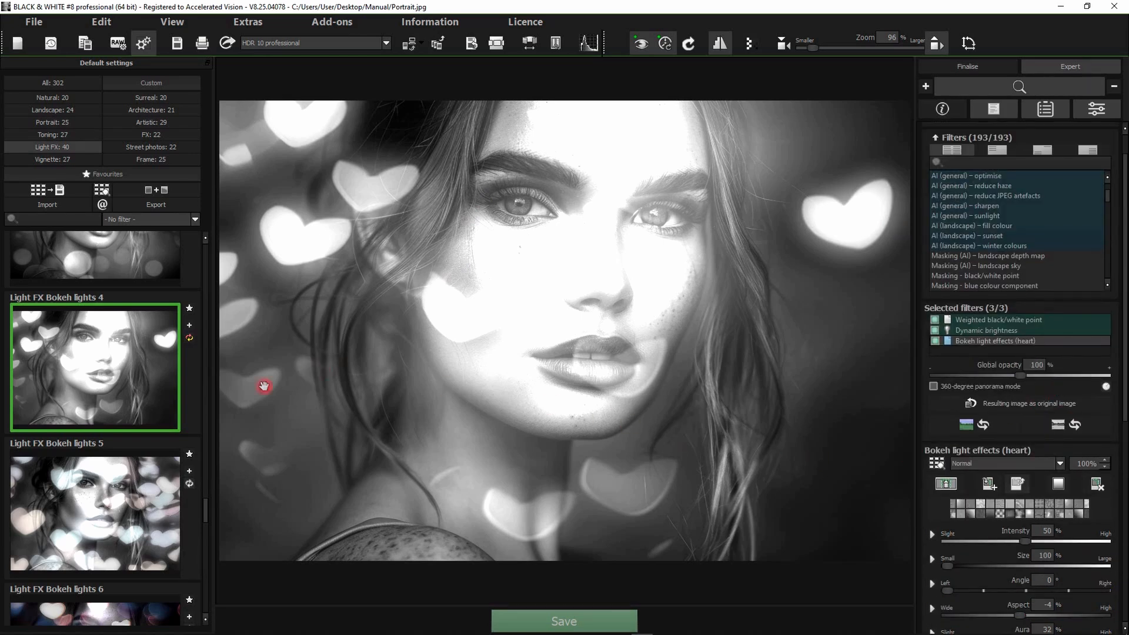
{"action": "left_click", "coordinate": [98, 624]}
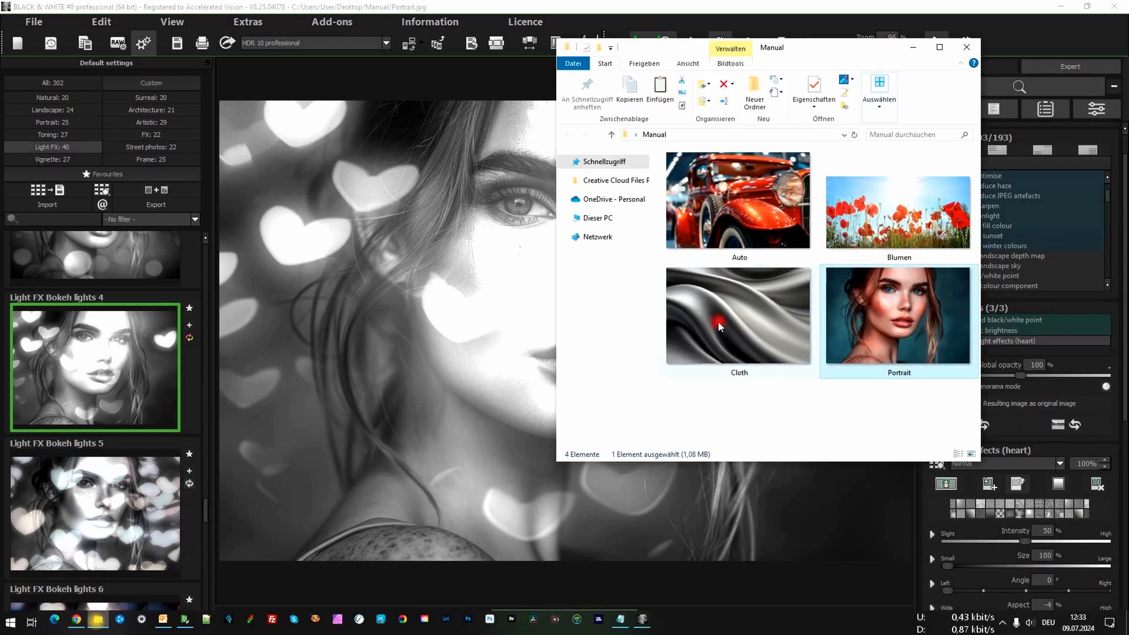
{"action": "left_click", "coordinate": [452, 267]}
{"action": "left_click", "coordinate": [553, 323]}
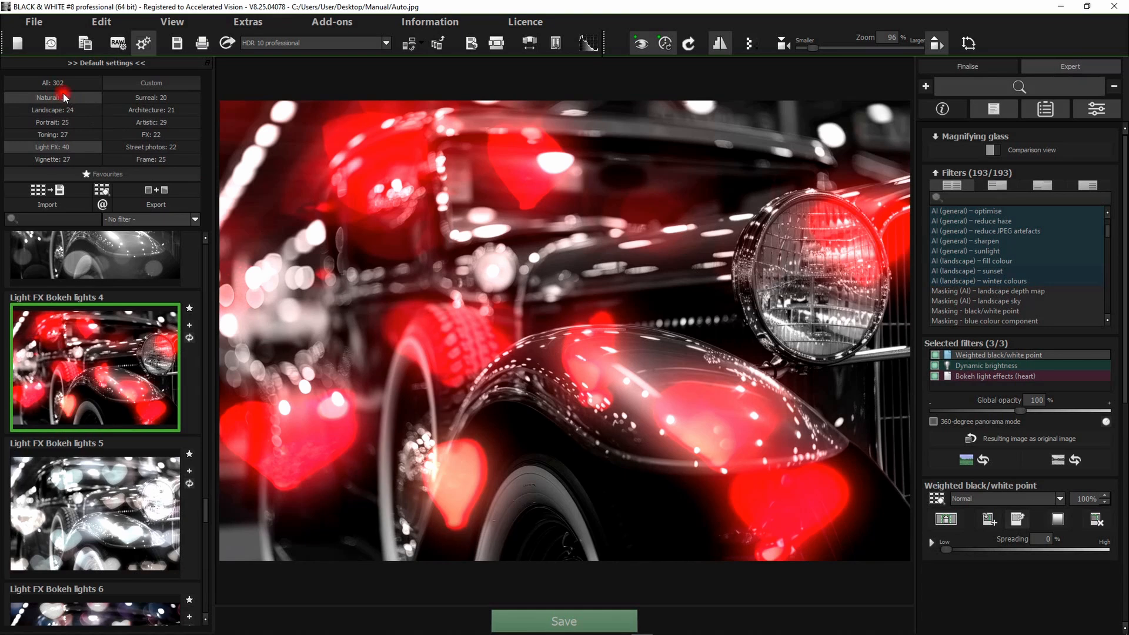
Step: Switch to the Finalise settings with all function groups displayed and apply the Natural High quality preset
{"action": "left_click", "coordinate": [967, 66]}
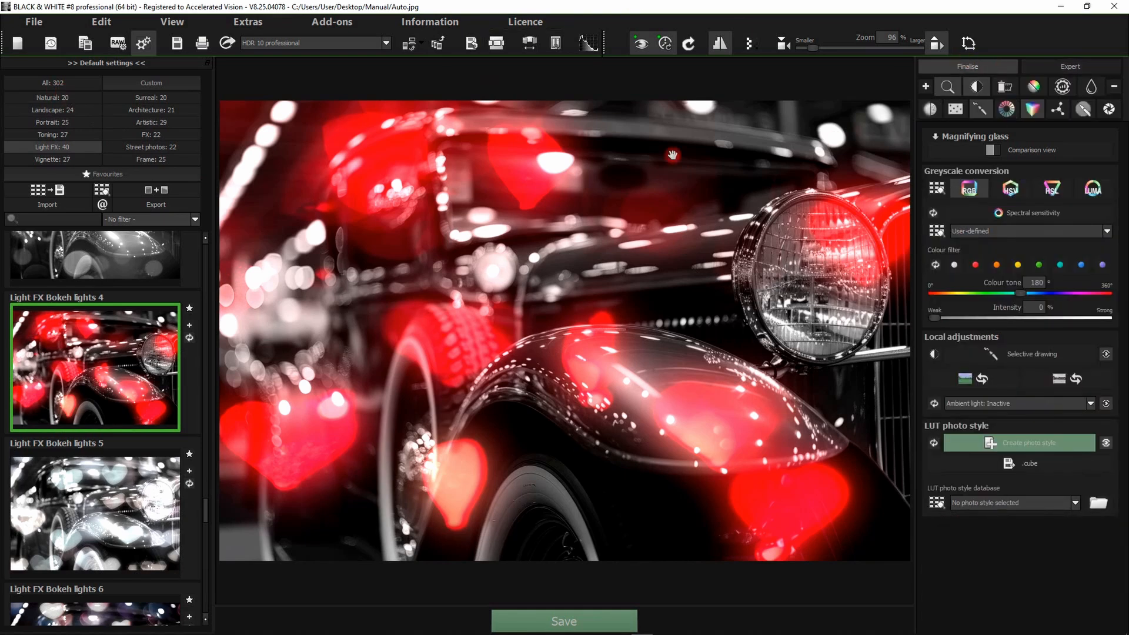
{"action": "left_click", "coordinate": [924, 88]}
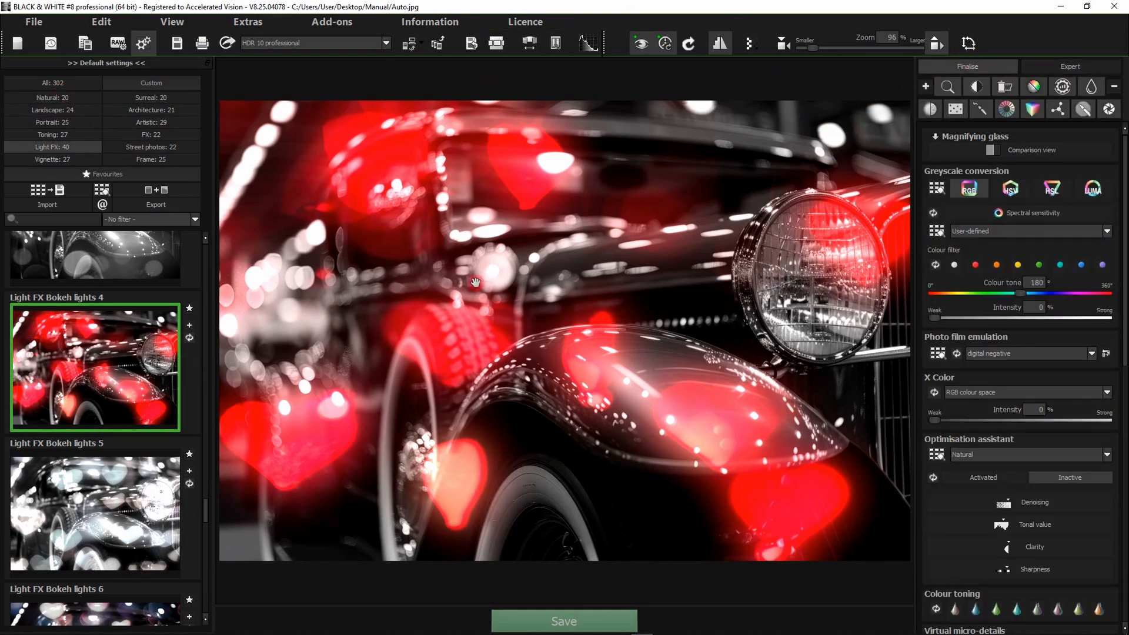
{"action": "left_click", "coordinate": [32, 97]}
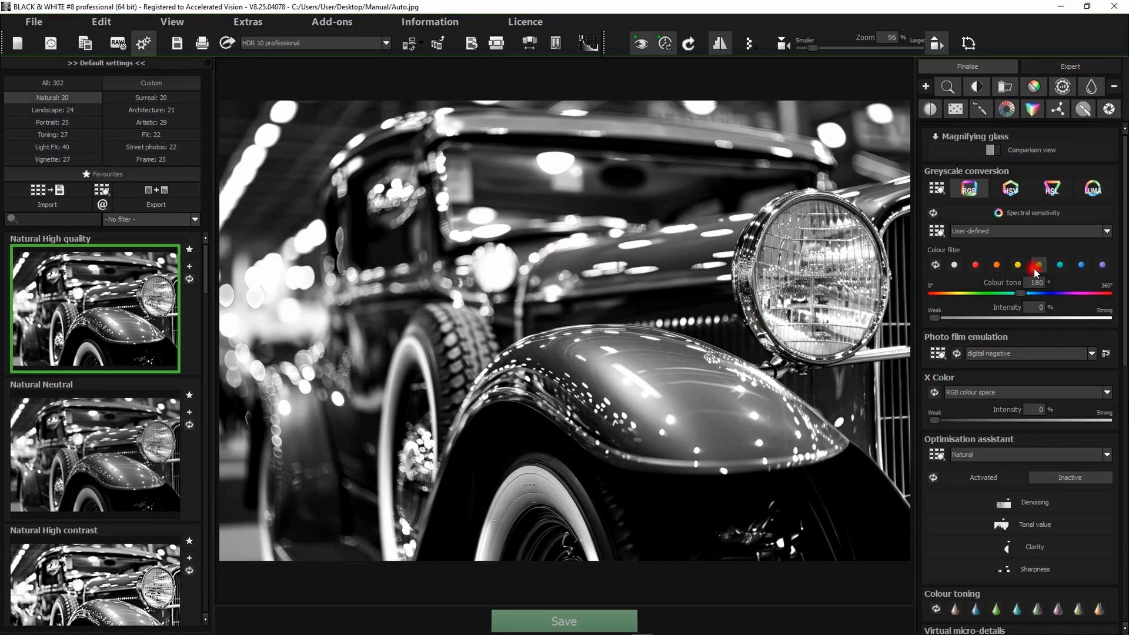
Step: Look through the Finalise function groups, reduce the display to Local adjustments only, and open Selective drawing
{"action": "scroll", "coordinate": [1035, 483], "scroll_direction": "down", "scroll_amount": 8}
{"action": "scroll", "coordinate": [1033, 487], "scroll_direction": "up", "scroll_amount": 8}
{"action": "left_click", "coordinate": [1111, 89]}
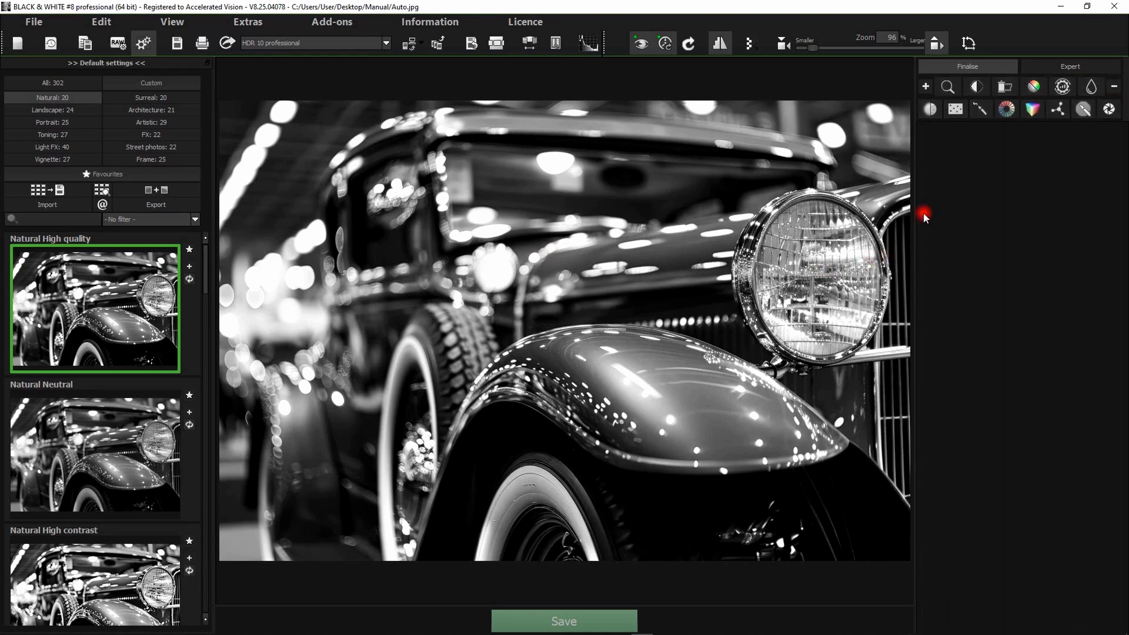
{"action": "left_click", "coordinate": [980, 109]}
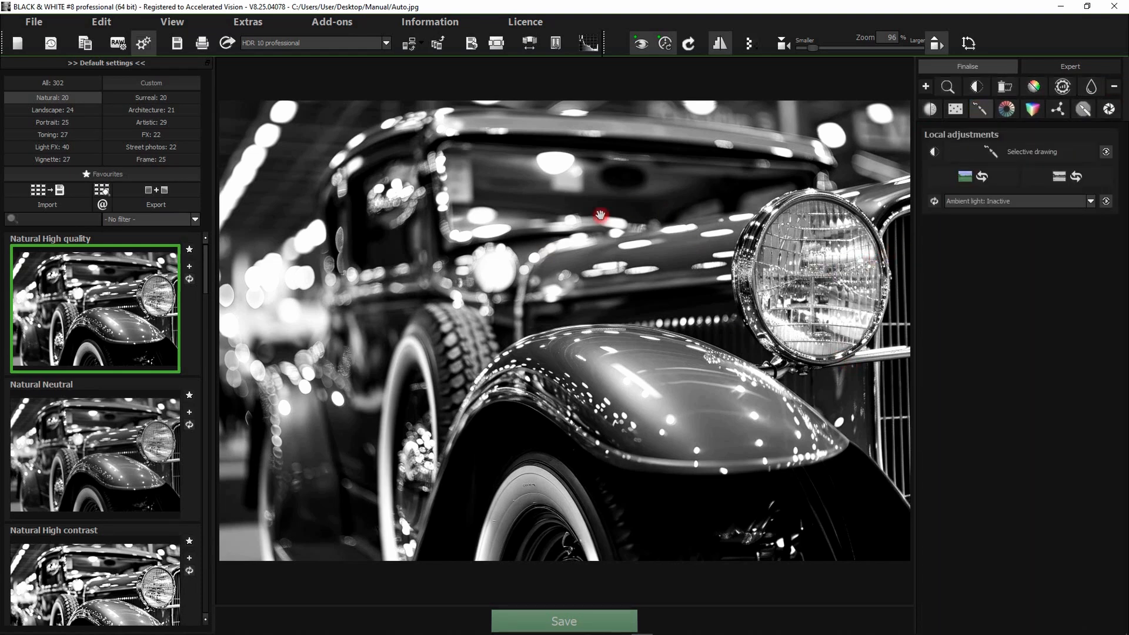
{"action": "left_click", "coordinate": [994, 151]}
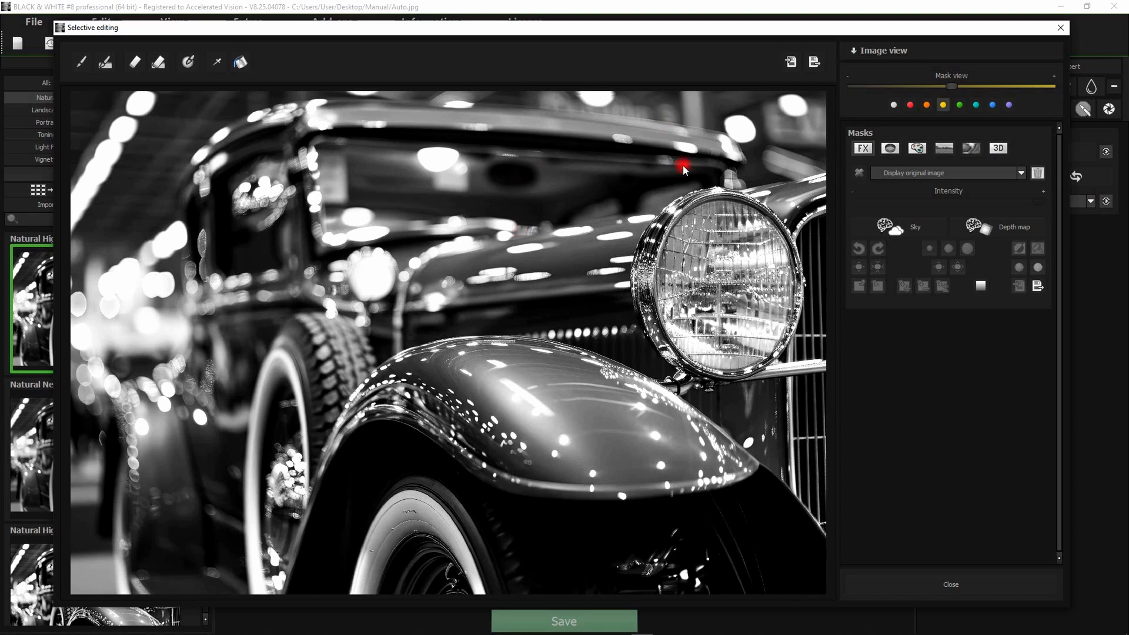
Step: Activate Composing mask 1 and load the Paint 8 image from the Paint collection into it
{"action": "left_click", "coordinate": [944, 148]}
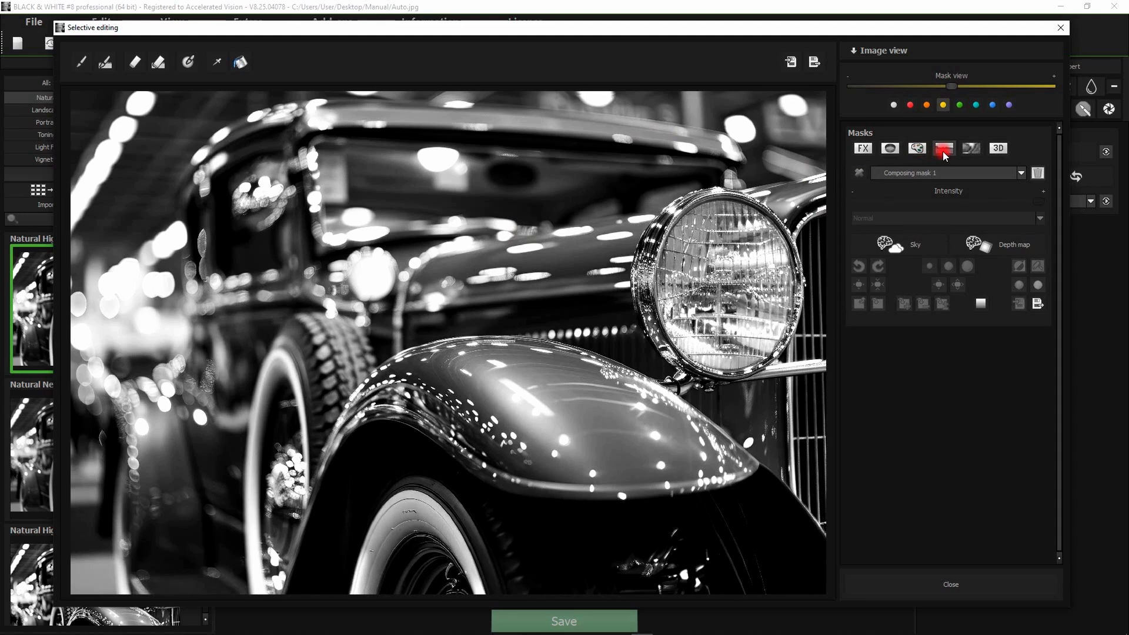
{"action": "left_click", "coordinate": [859, 173]}
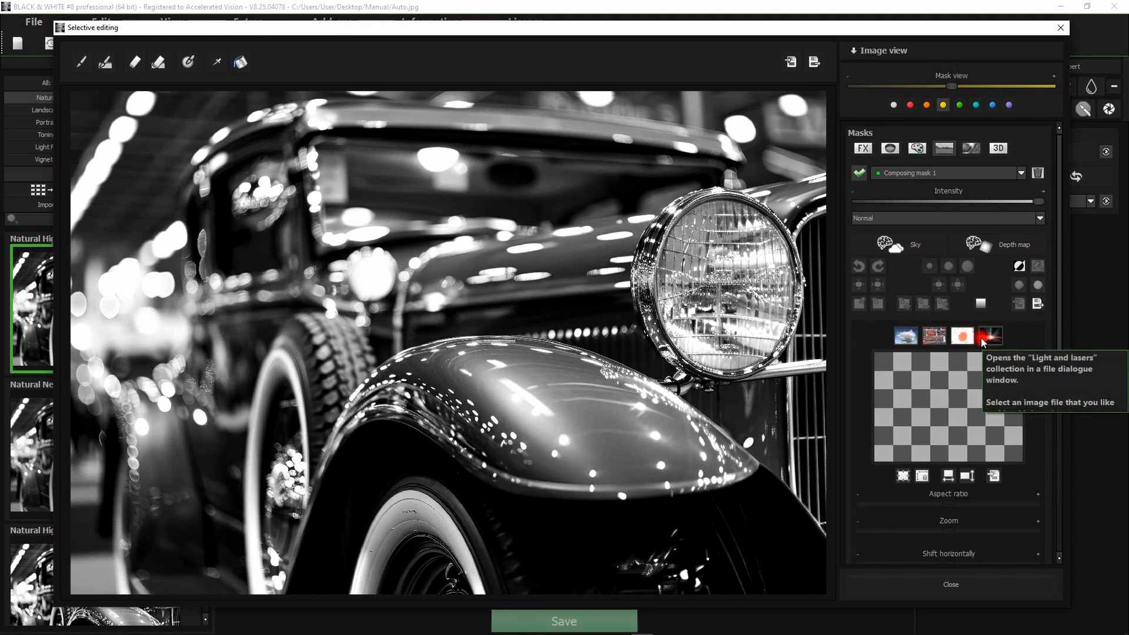
{"action": "left_click", "coordinate": [963, 338]}
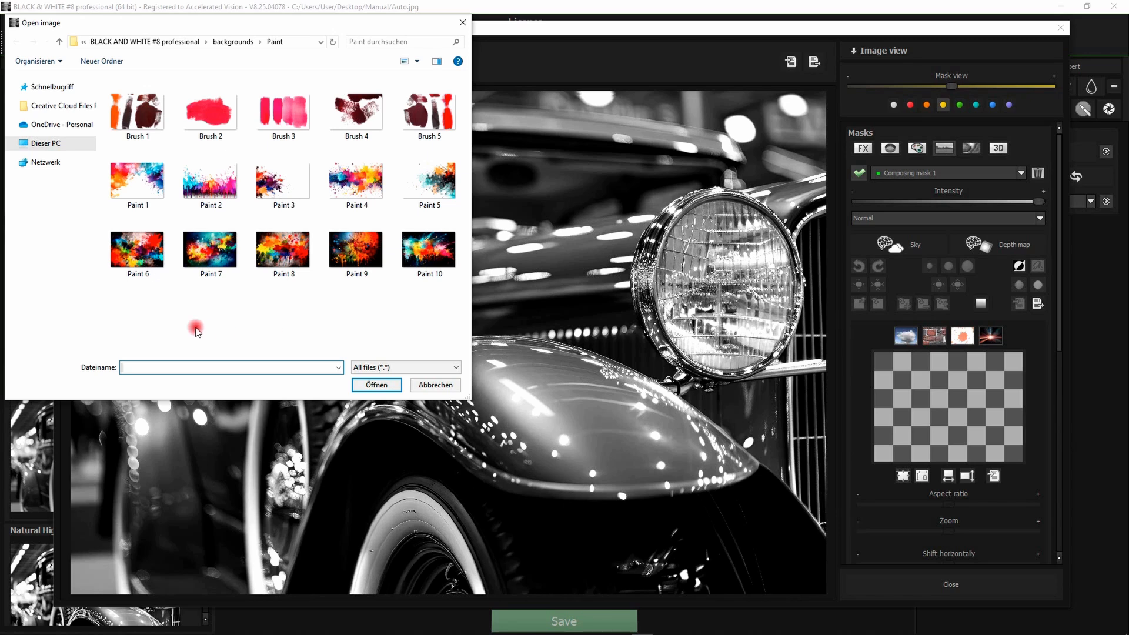
{"action": "double_click", "coordinate": [272, 254]}
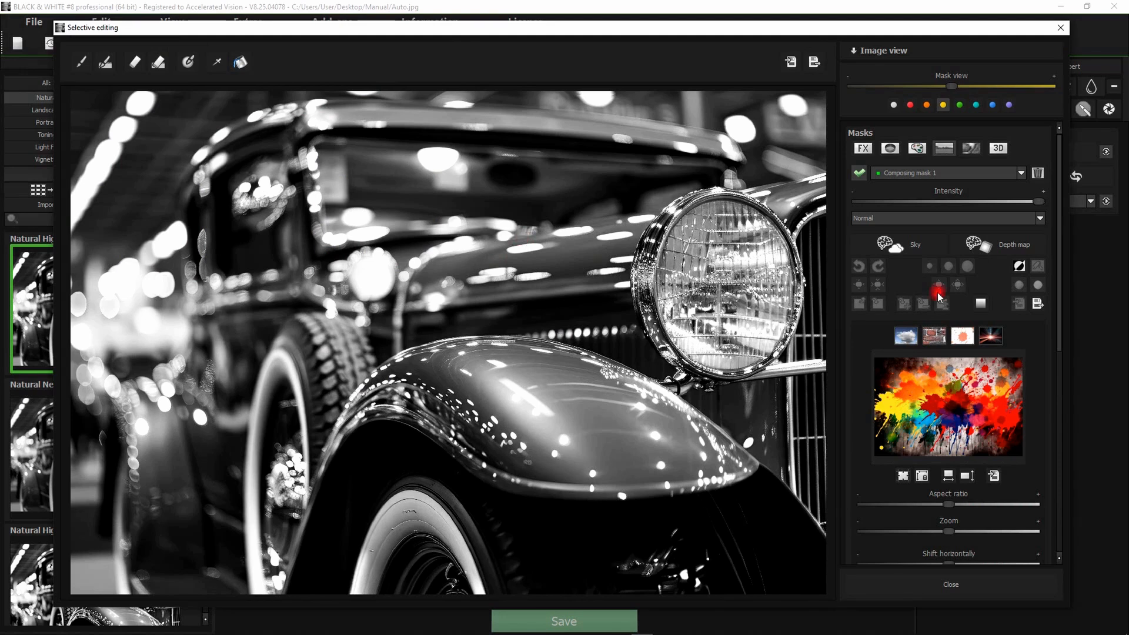
Step: Set the mask brush to 0 % Contours and 15 % Opacity and paint the composing image over the car's body and front fender
{"action": "left_click", "coordinate": [82, 61]}
{"action": "left_click", "coordinate": [680, 117]}
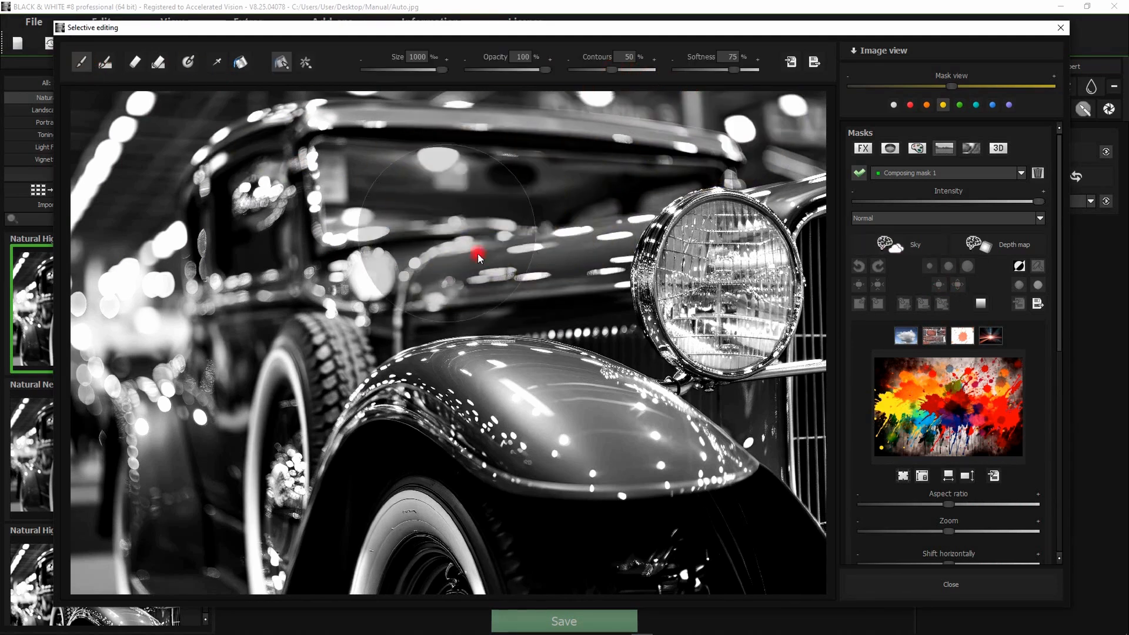
{"action": "left_click_drag", "start_coordinate": [611, 69], "coordinate": [559, 72]}
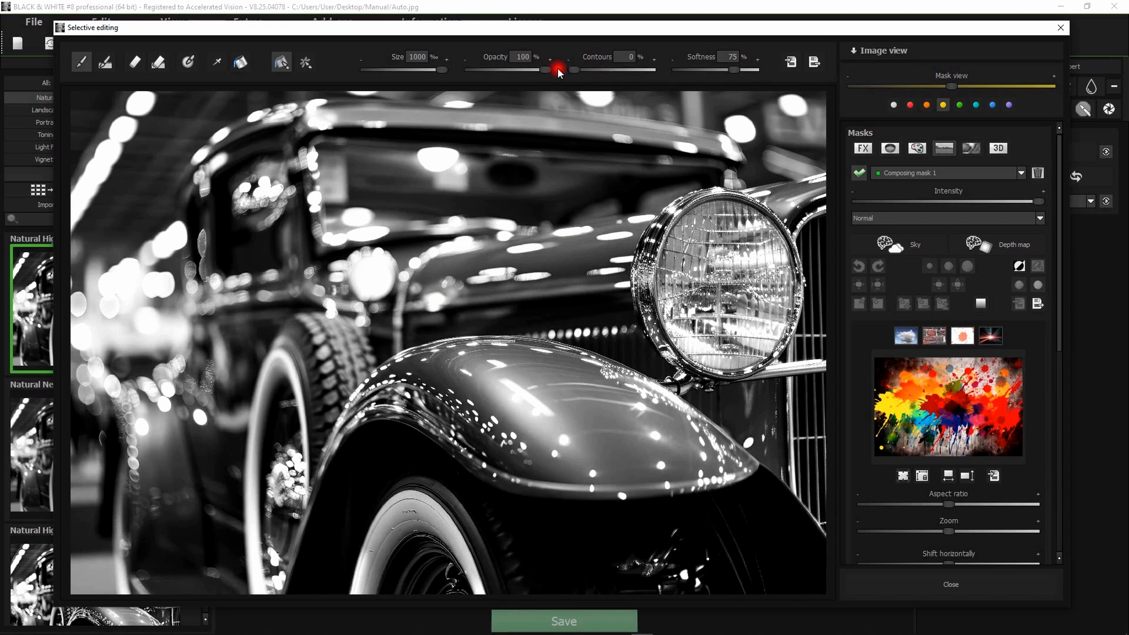
{"action": "left_click", "coordinate": [481, 71]}
{"action": "left_click_drag", "start_coordinate": [559, 413], "coordinate": [628, 452]}
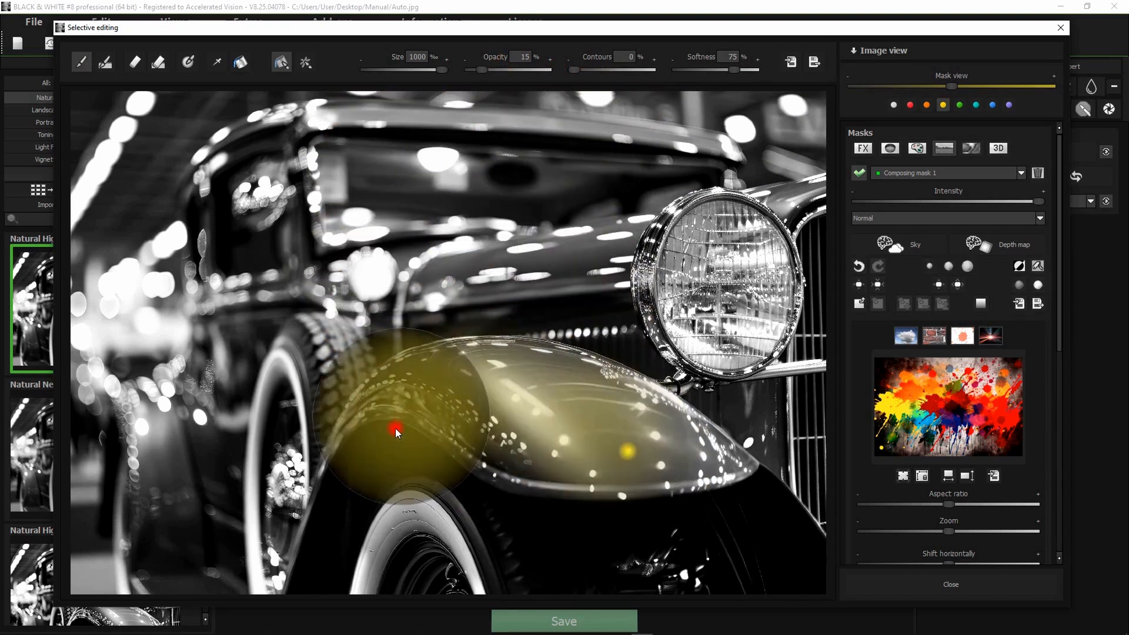
{"action": "mouse_move", "coordinate": [396, 432]}
{"action": "left_mouse_down"}
{"action": "mouse_move", "coordinate": [284, 433]}
{"action": "mouse_move", "coordinate": [262, 411]}
{"action": "mouse_move", "coordinate": [406, 359]}
{"action": "mouse_move", "coordinate": [486, 193]}
{"action": "mouse_move", "coordinate": [457, 297]}
{"action": "mouse_move", "coordinate": [676, 403]}
{"action": "left_mouse_up"}
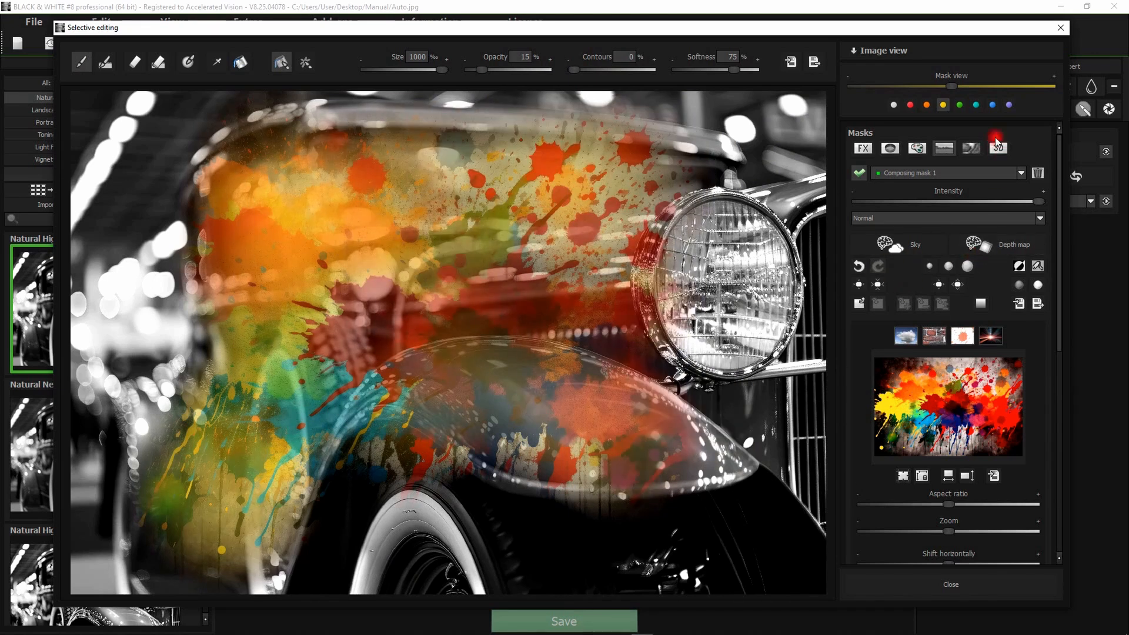
Step: Reduce the Mask view overlay to its minimum and extend the painted mask around the fender and headlight
{"action": "left_click_drag", "start_coordinate": [953, 86], "coordinate": [816, 88]}
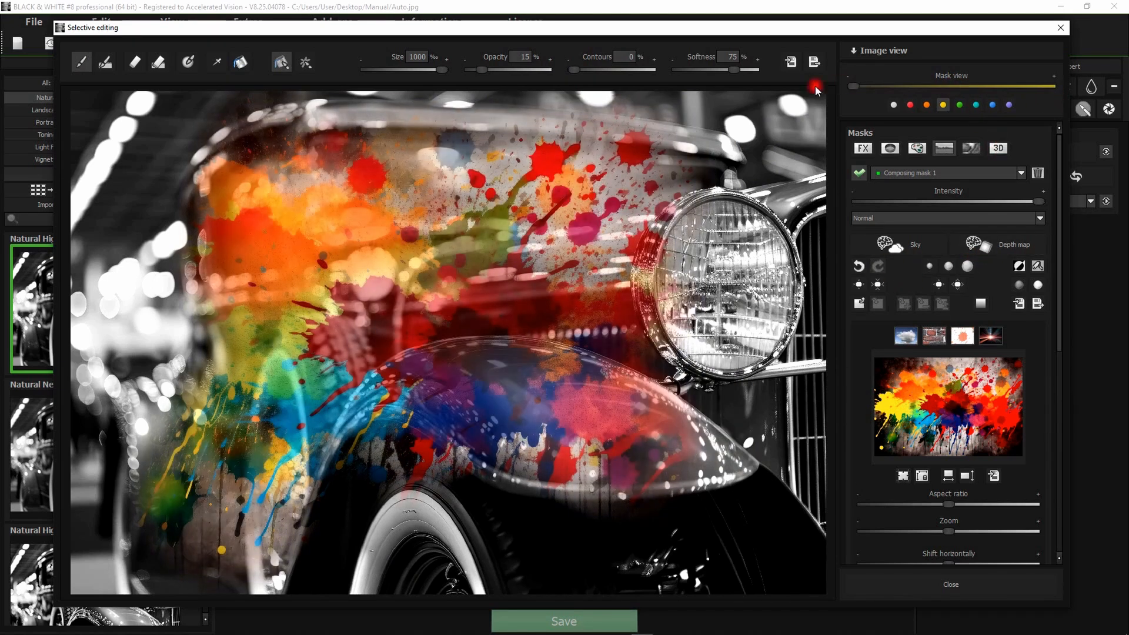
{"action": "mouse_move", "coordinate": [353, 411]}
{"action": "left_mouse_down"}
{"action": "mouse_move", "coordinate": [232, 537]}
{"action": "mouse_move", "coordinate": [516, 429]}
{"action": "mouse_move", "coordinate": [171, 221]}
{"action": "mouse_move", "coordinate": [686, 257]}
{"action": "mouse_move", "coordinate": [782, 329]}
{"action": "mouse_move", "coordinate": [776, 424]}
{"action": "mouse_move", "coordinate": [718, 529]}
{"action": "mouse_move", "coordinate": [479, 526]}
{"action": "mouse_move", "coordinate": [713, 497]}
{"action": "mouse_move", "coordinate": [718, 456]}
{"action": "left_mouse_up"}
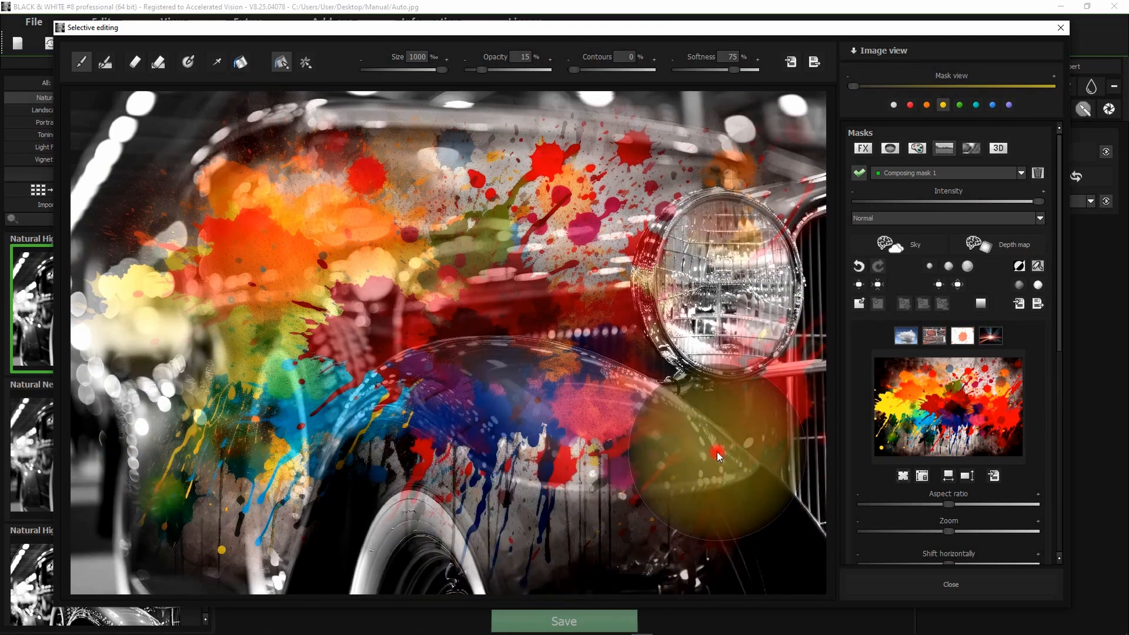
Step: Try the Multiply brightness blend mode on the composing mask and paint more of the splashes over the fender
{"action": "left_click", "coordinate": [937, 217]}
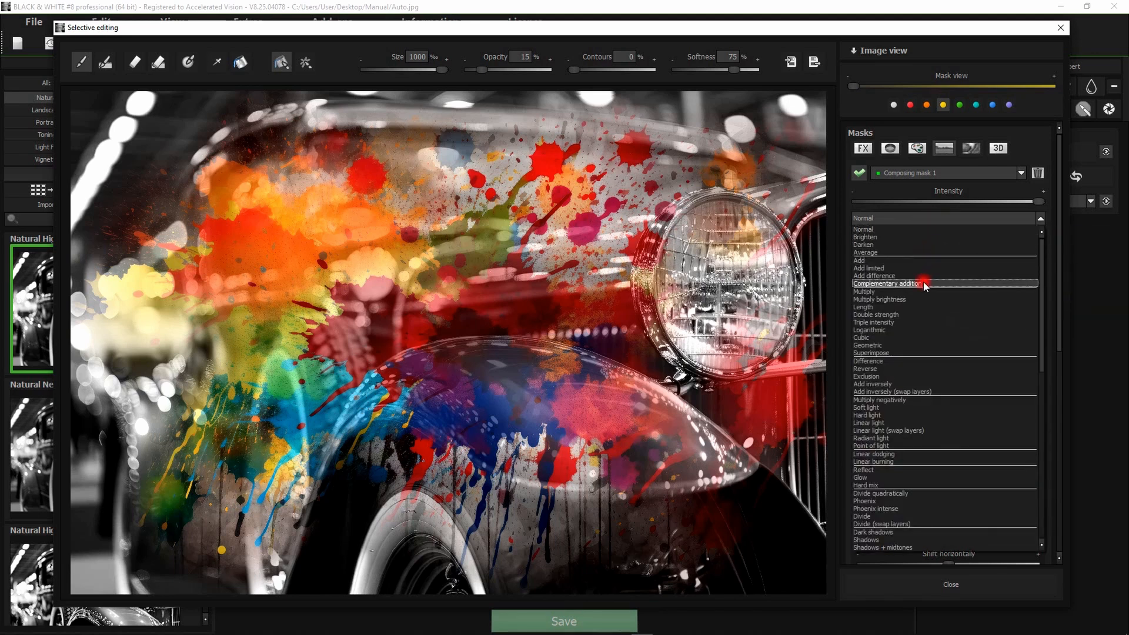
{"action": "left_click", "coordinate": [920, 299]}
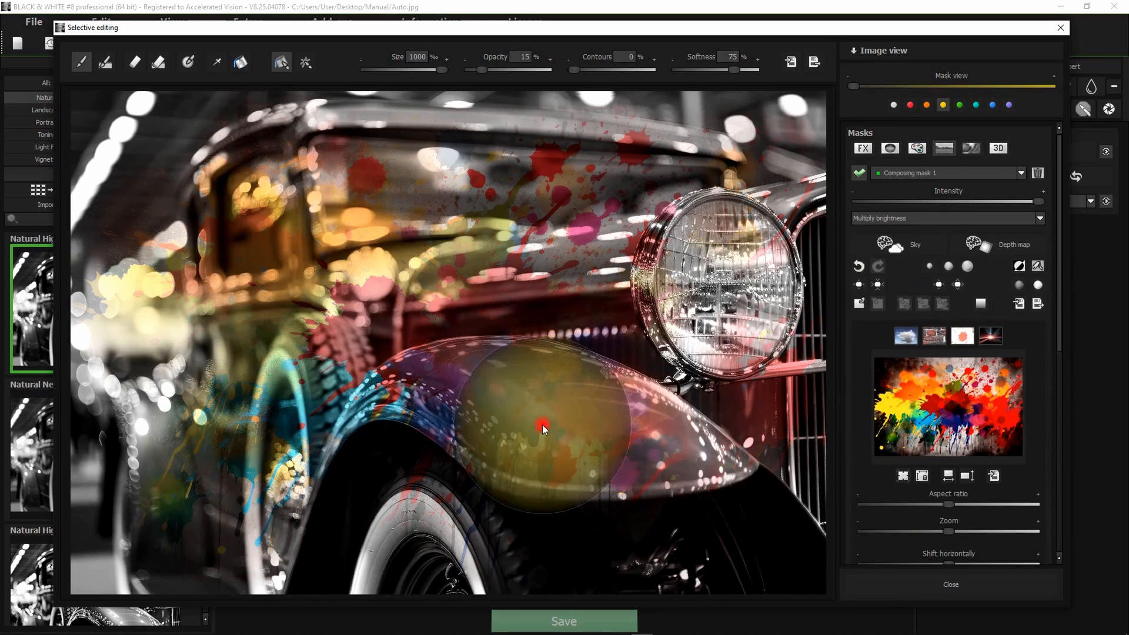
{"action": "mouse_move", "coordinate": [592, 328]}
{"action": "left_mouse_down"}
{"action": "mouse_move", "coordinate": [601, 402]}
{"action": "mouse_move", "coordinate": [390, 268]}
{"action": "mouse_move", "coordinate": [374, 467]}
{"action": "mouse_move", "coordinate": [361, 295]}
{"action": "mouse_move", "coordinate": [629, 499]}
{"action": "mouse_move", "coordinate": [664, 486]}
{"action": "left_mouse_up"}
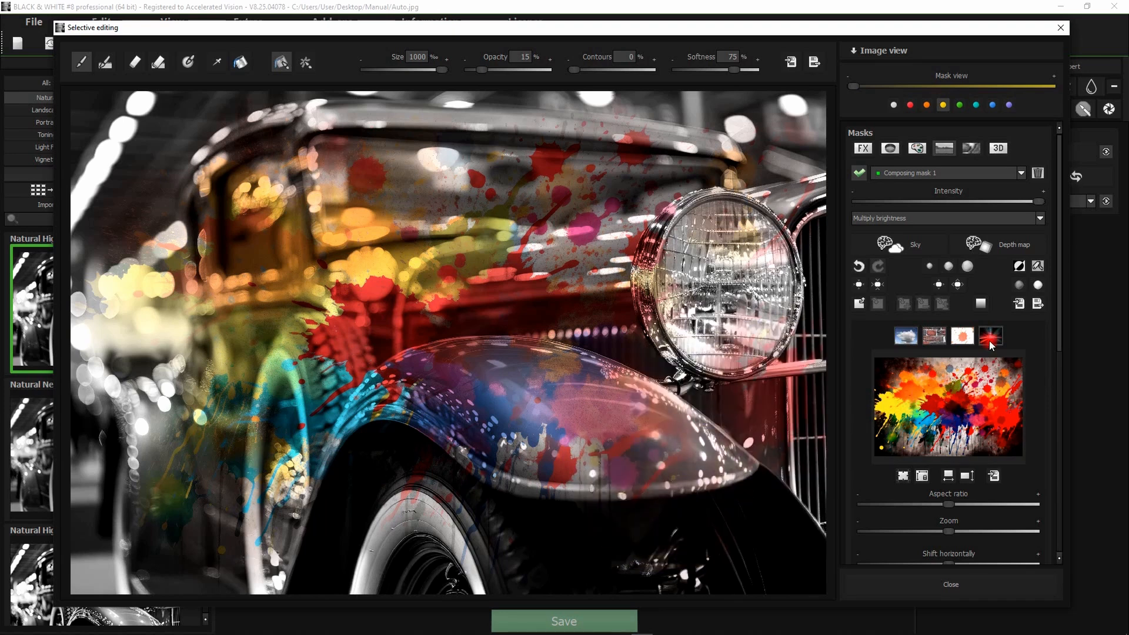
Step: Replace the composing image with Cloth from the Manual folder and clear the painted mask
{"action": "left_click", "coordinate": [965, 415]}
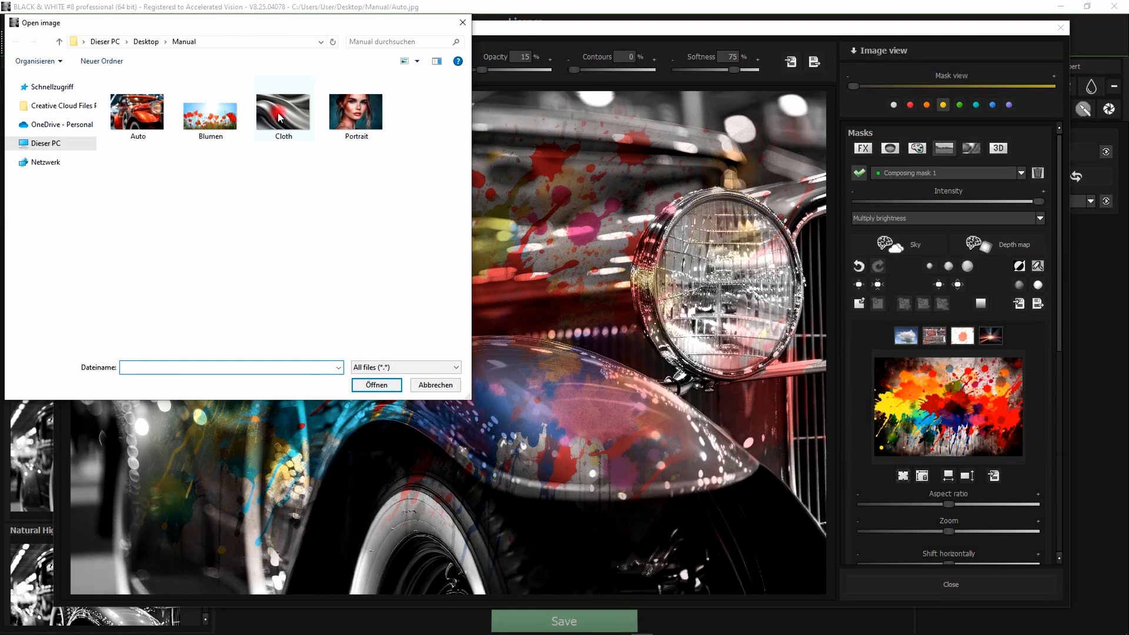
{"action": "double_click", "coordinate": [279, 115]}
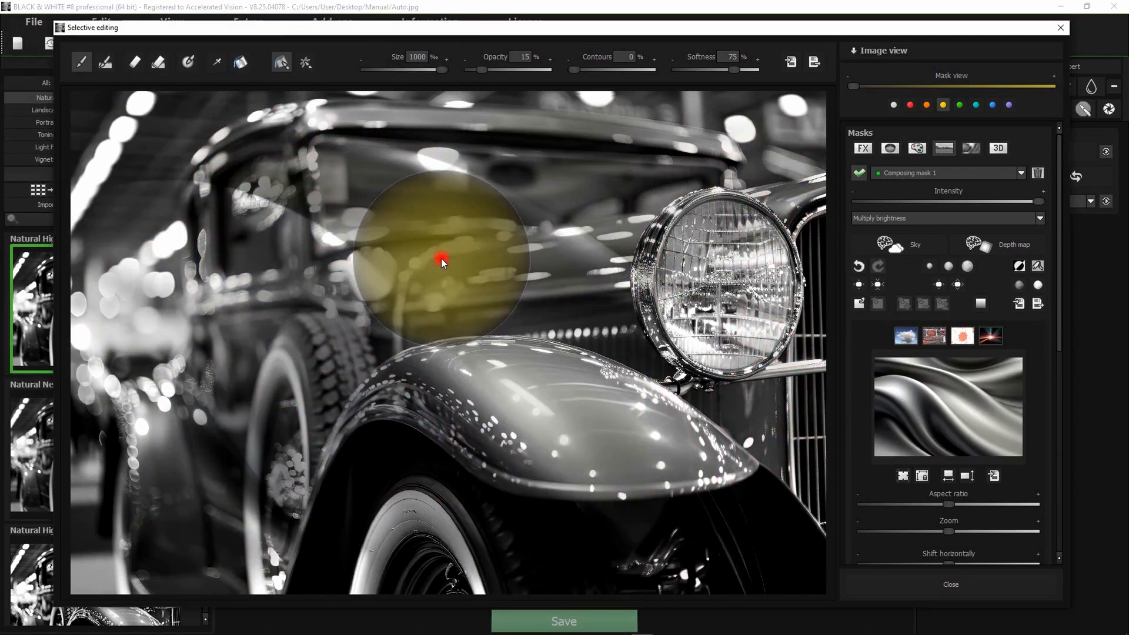
{"action": "left_click", "coordinate": [1037, 266]}
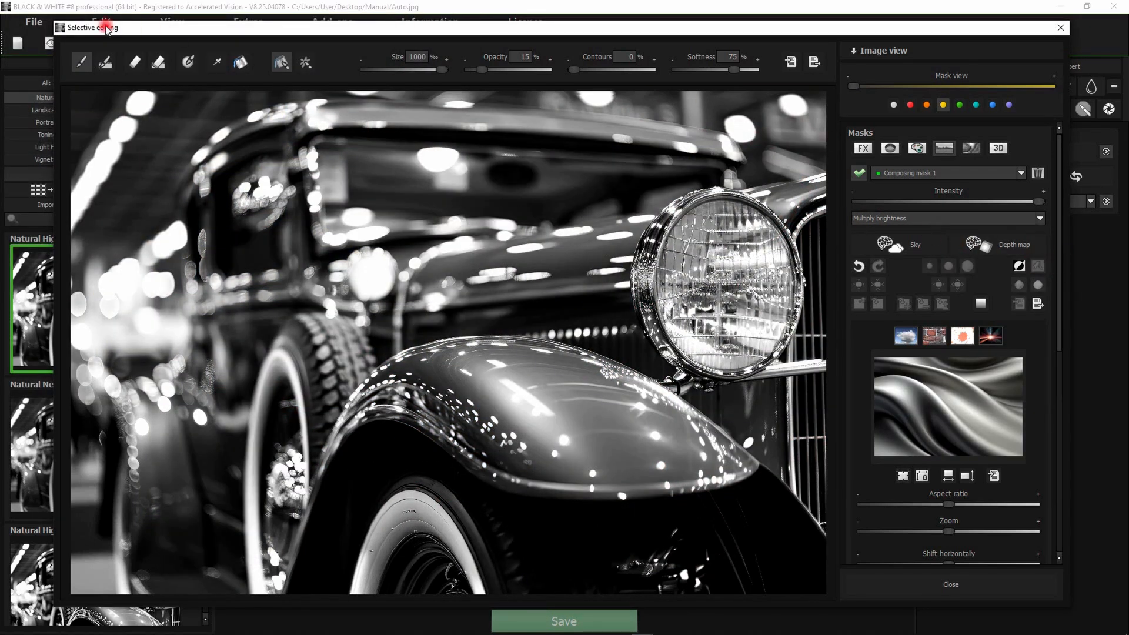
Step: Turn off the brush, invert the mask to cover the whole car image, and set its blend mode to Superimpose
{"action": "left_click", "coordinate": [80, 62]}
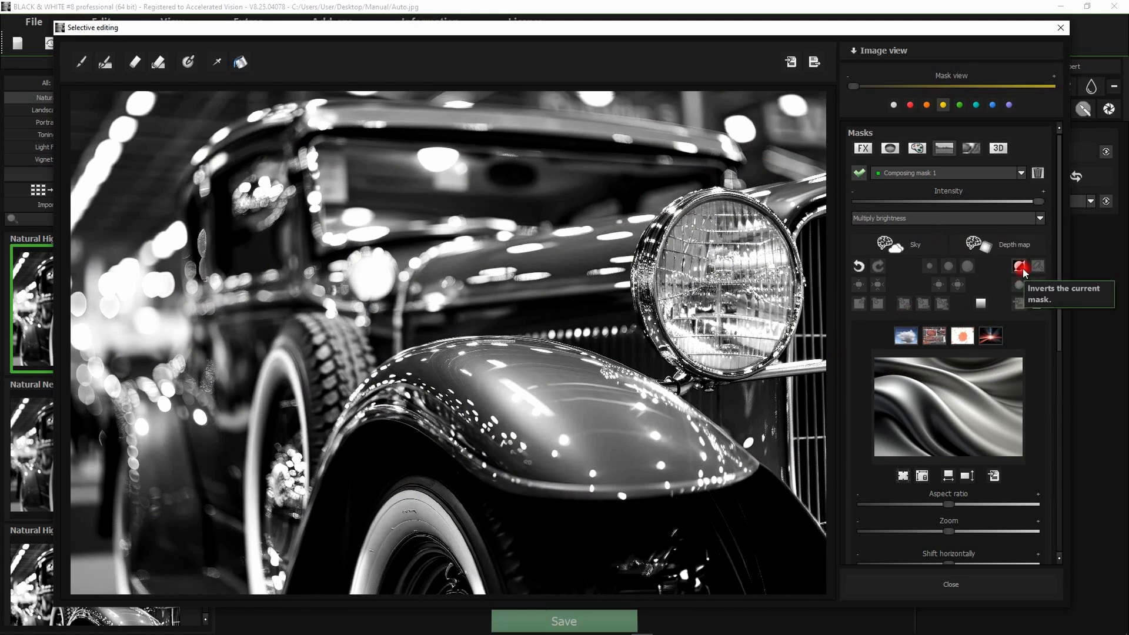
{"action": "left_click", "coordinate": [1023, 268]}
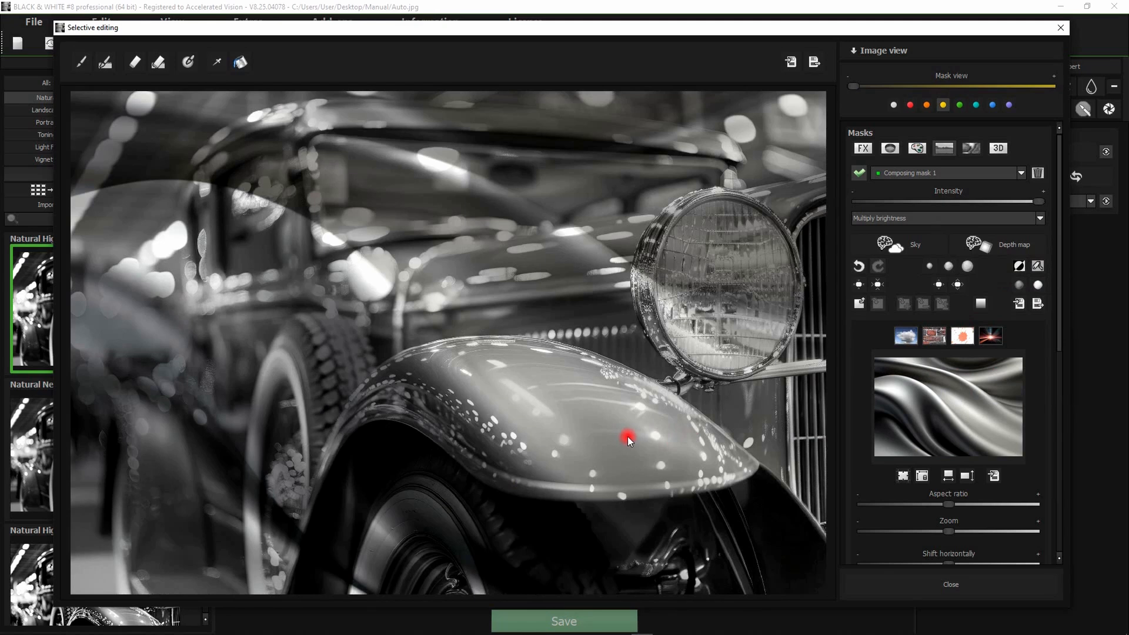
{"action": "left_click", "coordinate": [929, 221]}
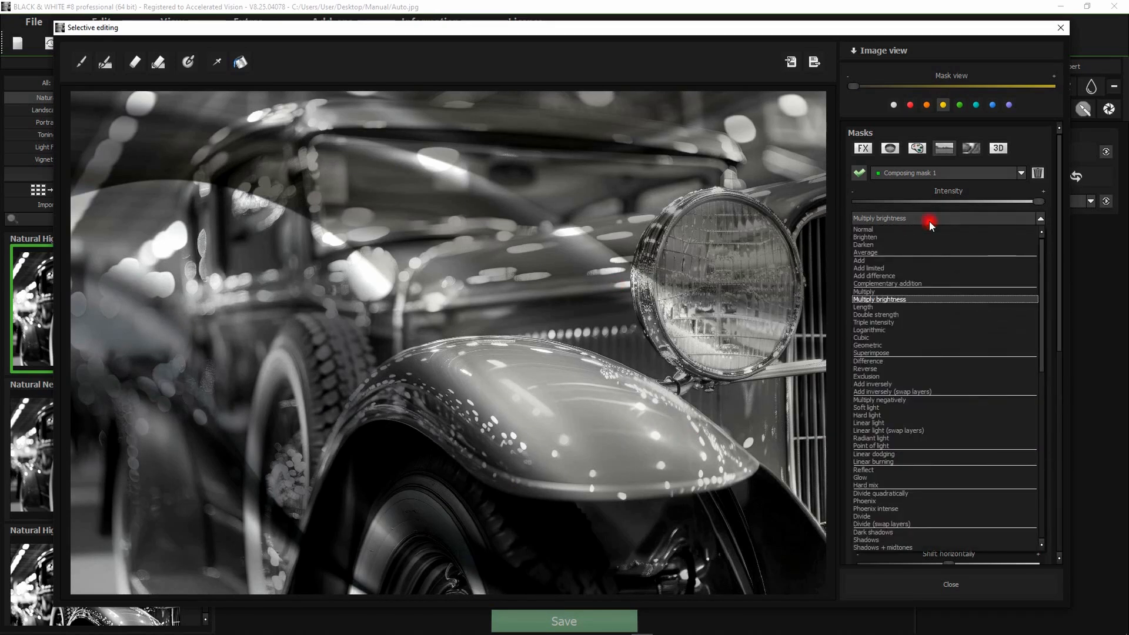
{"action": "left_click", "coordinate": [900, 353]}
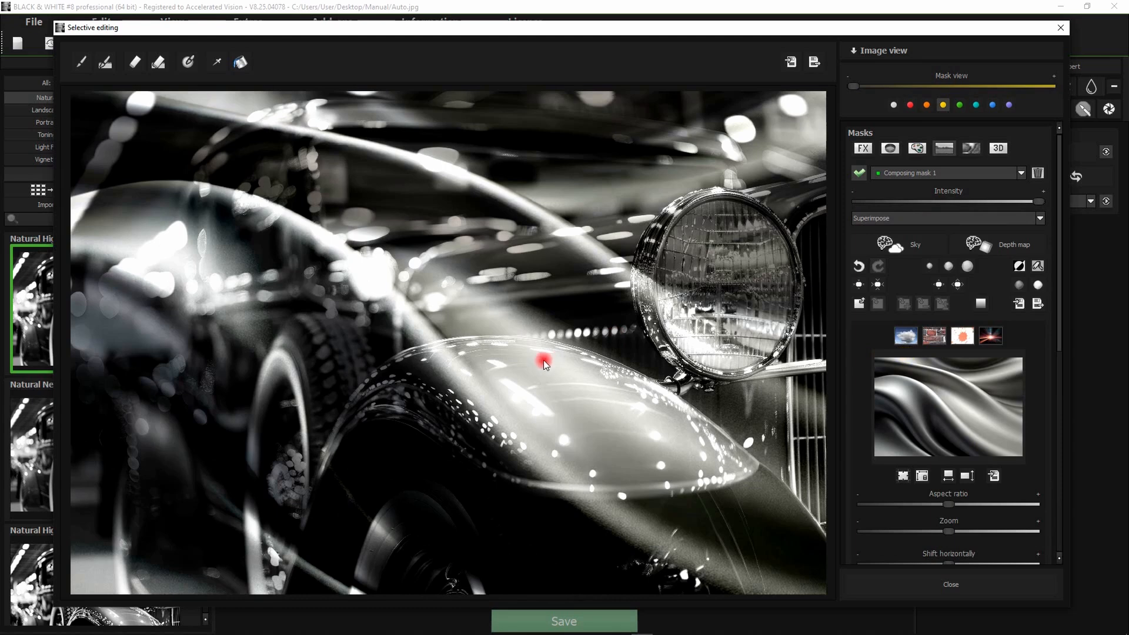
Step: Set the cloth image's Colour adjustment to fully grey and look through its other geometry, tone and colour adjustments
{"action": "scroll", "coordinate": [971, 442], "scroll_direction": "down", "scroll_amount": 4}
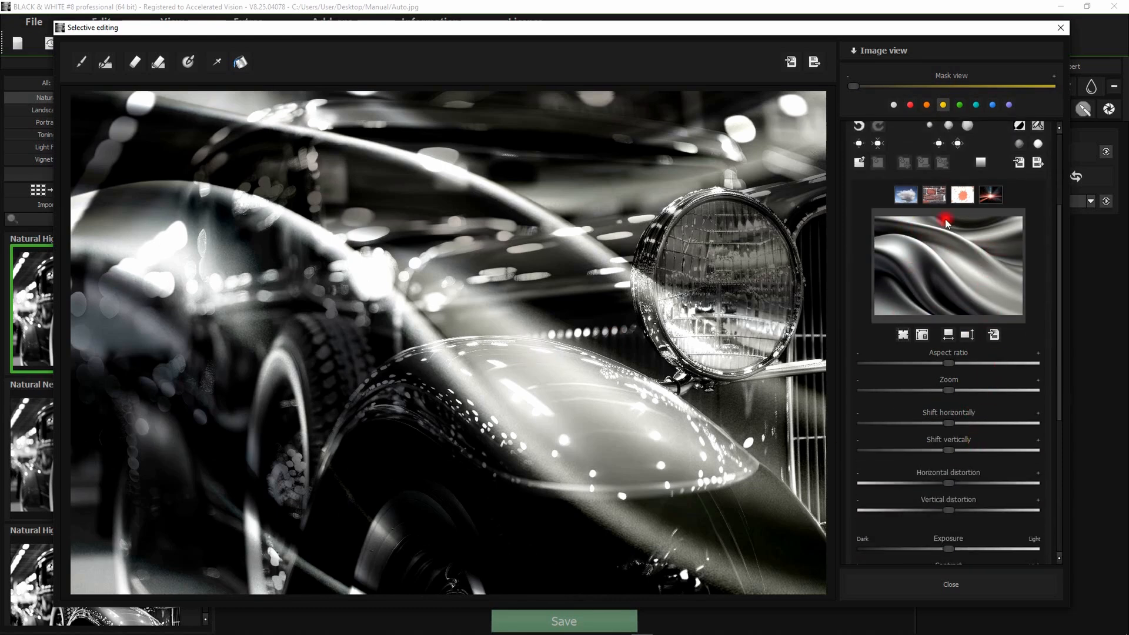
{"action": "scroll", "coordinate": [981, 371], "scroll_direction": "down", "scroll_amount": 5}
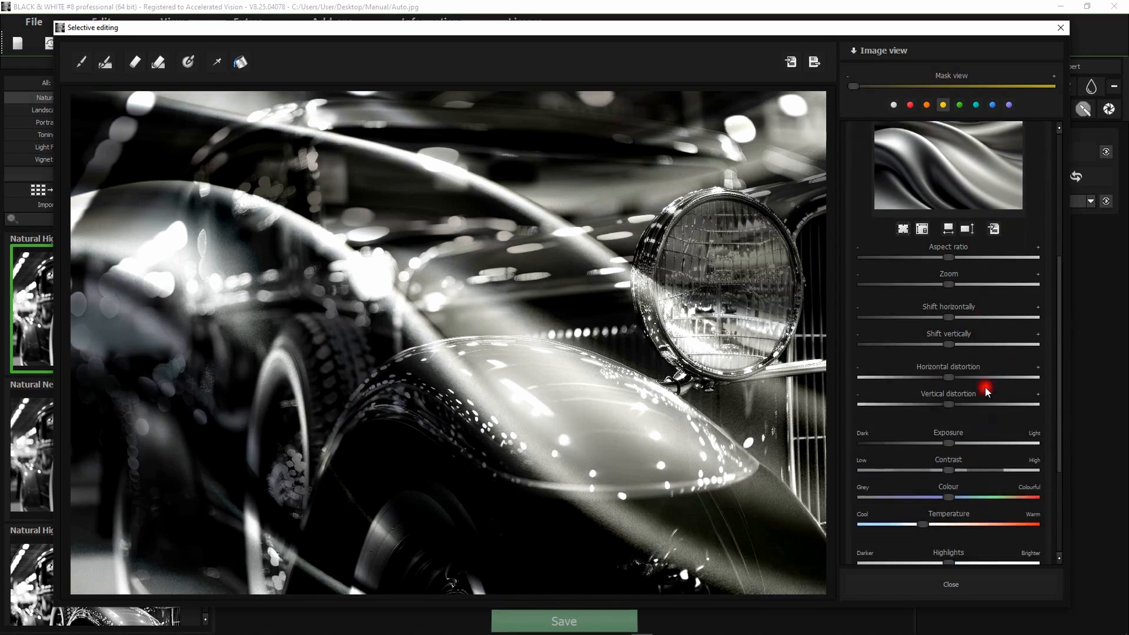
{"action": "left_click_drag", "start_coordinate": [920, 430], "coordinate": [863, 428]}
{"action": "scroll", "coordinate": [972, 399], "scroll_direction": "up", "scroll_amount": 3}
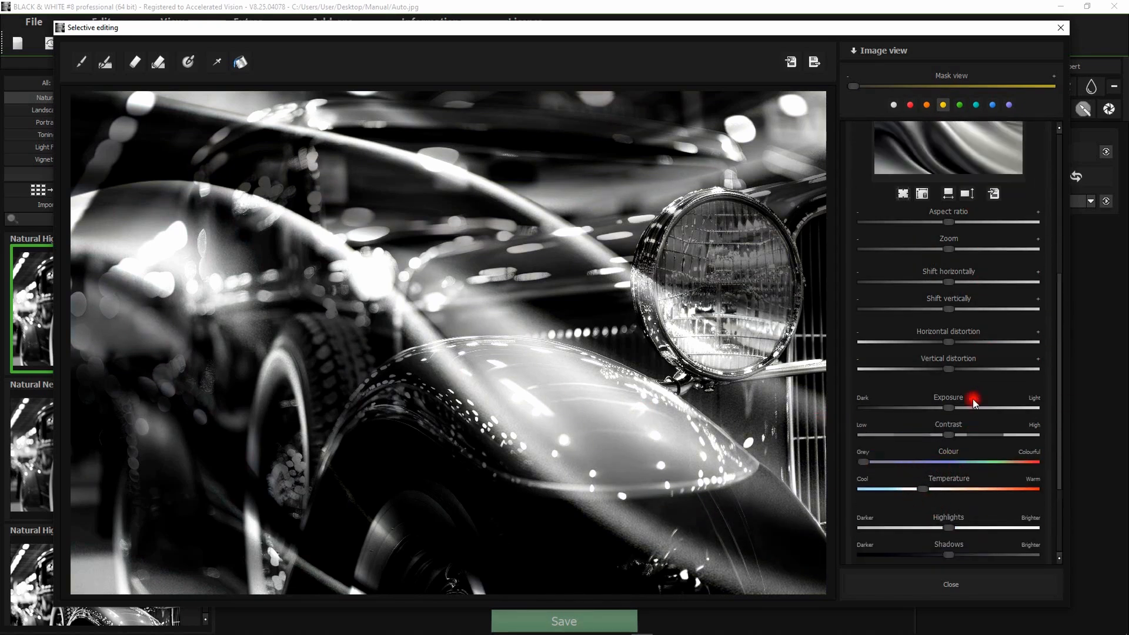
{"action": "scroll", "coordinate": [971, 456], "scroll_direction": "down", "scroll_amount": 2}
{"action": "scroll", "coordinate": [949, 545], "scroll_direction": "down", "scroll_amount": 3}
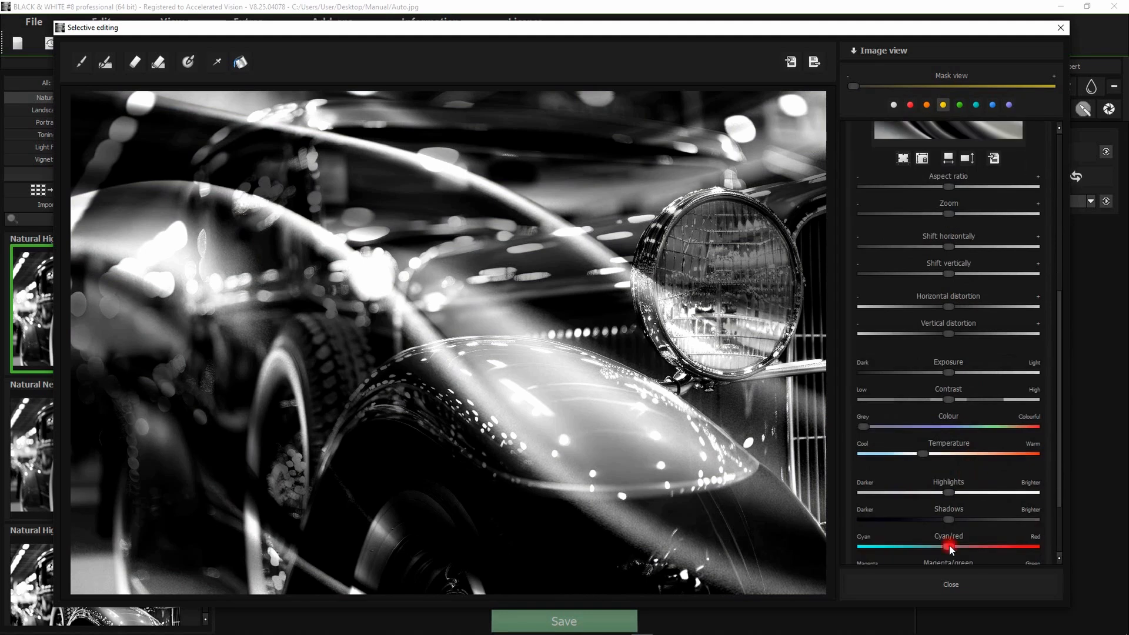
{"action": "scroll", "coordinate": [951, 534], "scroll_direction": "up", "scroll_amount": 5}
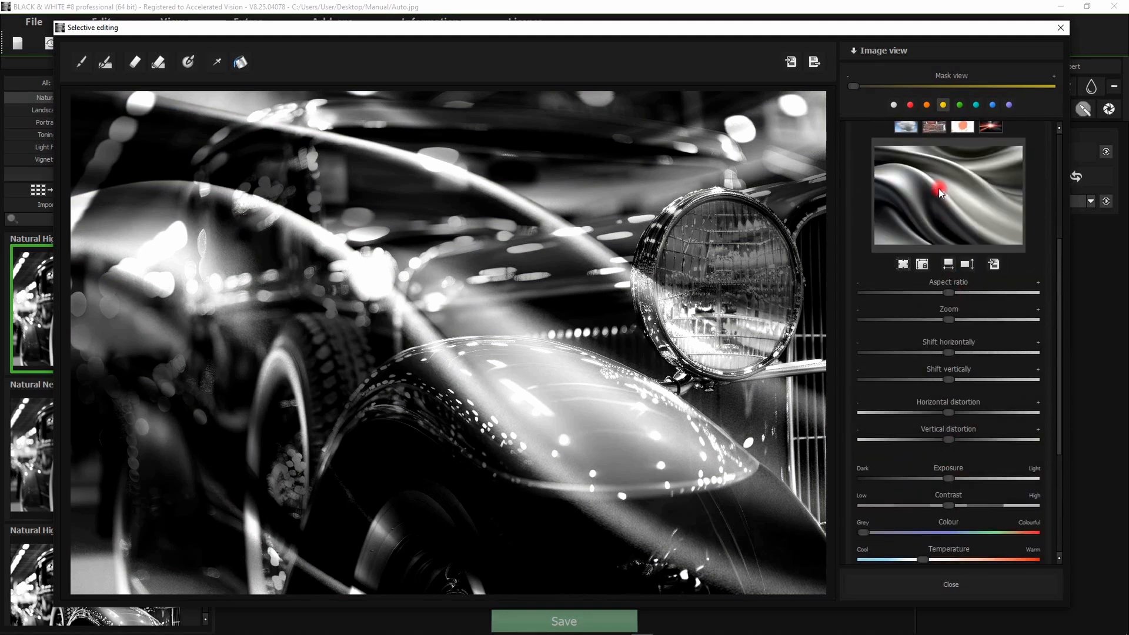
{"action": "scroll", "coordinate": [946, 465], "scroll_direction": "down", "scroll_amount": 5}
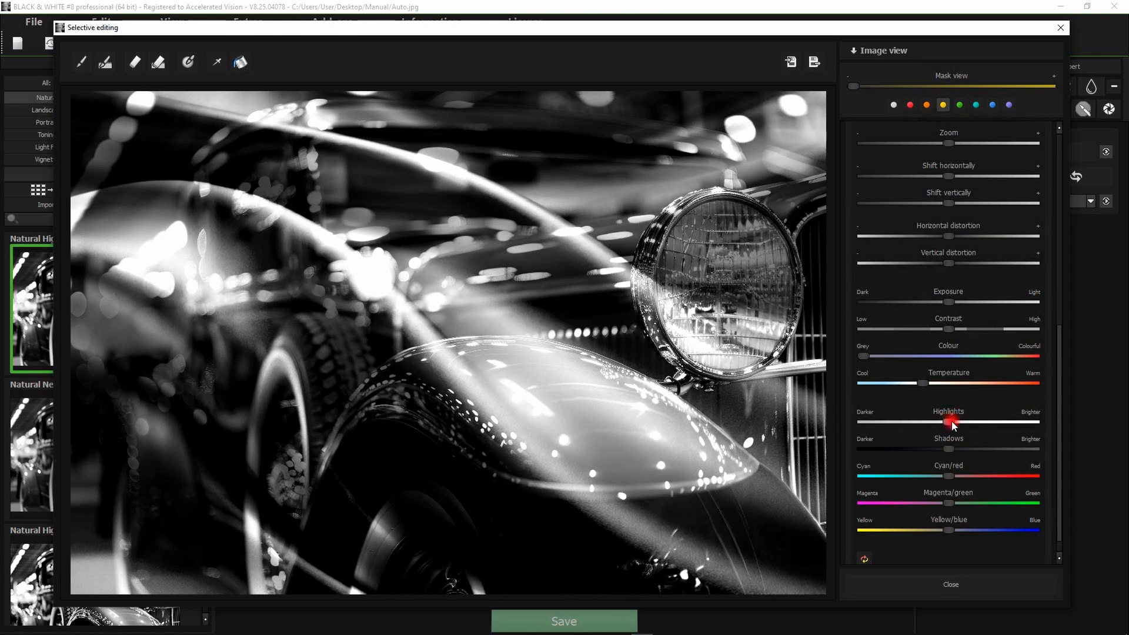
Step: Raise the composing image's vertical and horizontal distortion slightly above their centre values so the cloth folds bend the car
{"action": "scroll", "coordinate": [950, 430], "scroll_direction": "up", "scroll_amount": 3}
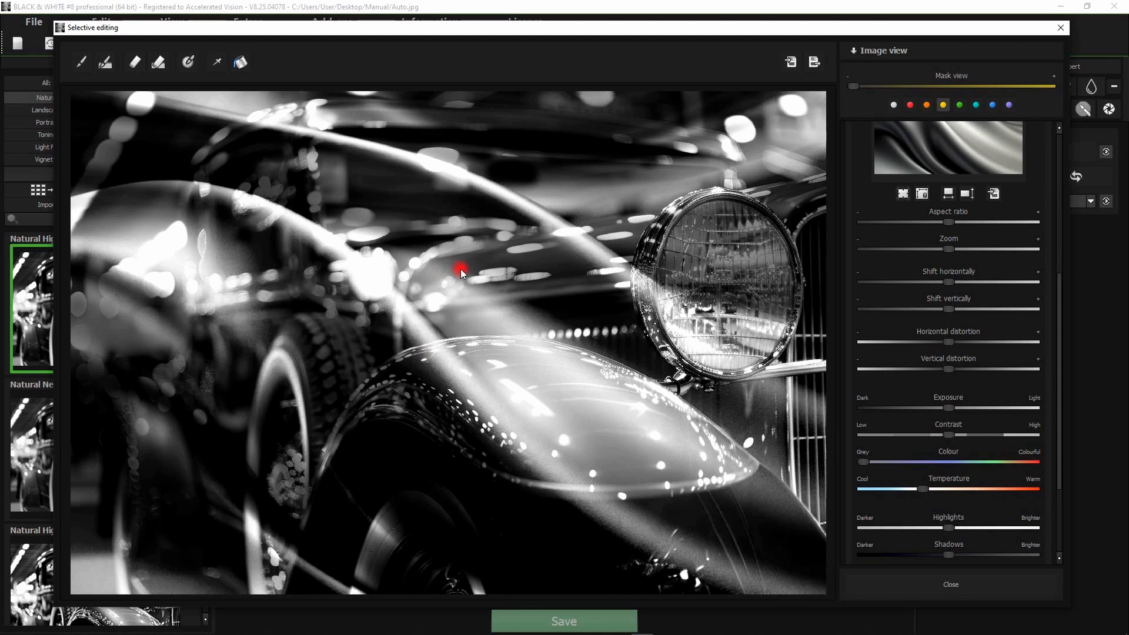
{"action": "left_click_drag", "start_coordinate": [949, 342], "coordinate": [951, 385]}
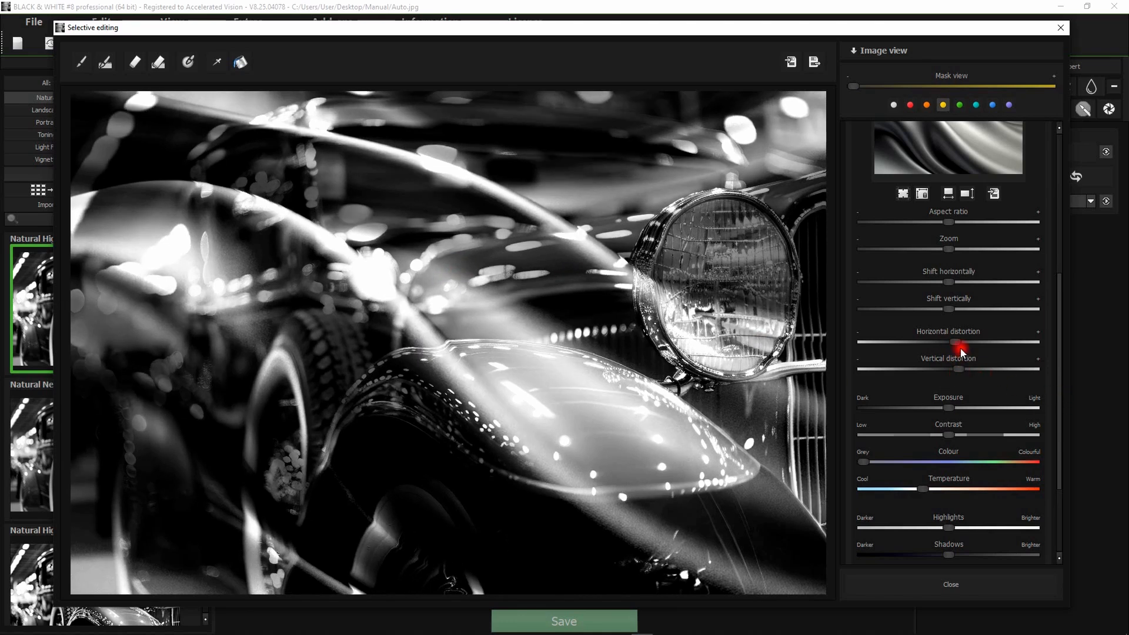
{"action": "left_click_drag", "start_coordinate": [956, 341], "coordinate": [959, 342]}
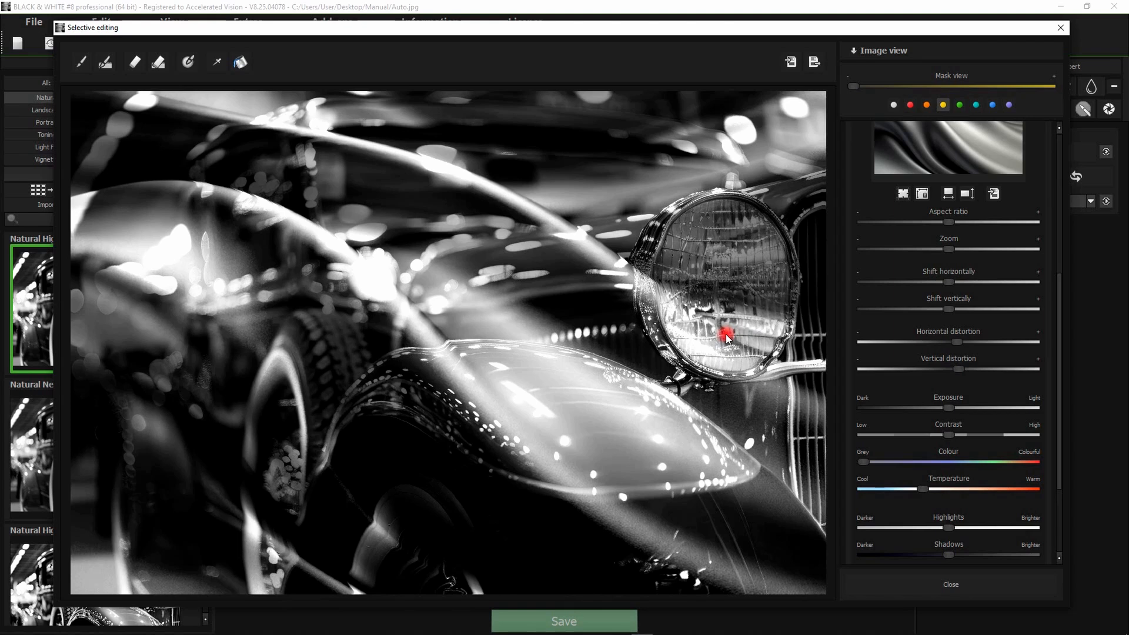
Step: Try strongly negative to positive horizontal distortion values on the composing image, ending on the slightly positive setting
{"action": "key", "text": "Left"}
{"action": "key", "text": "Left"}
{"action": "key", "text": "Left"}
{"action": "key", "text": "Left"}
{"action": "key", "text": "Left"}
{"action": "key", "text": "Left"}
{"action": "key", "text": "Left"}
{"action": "key", "text": "Left"}
{"action": "key", "text": "Left"}
{"action": "key", "text": "Left"}
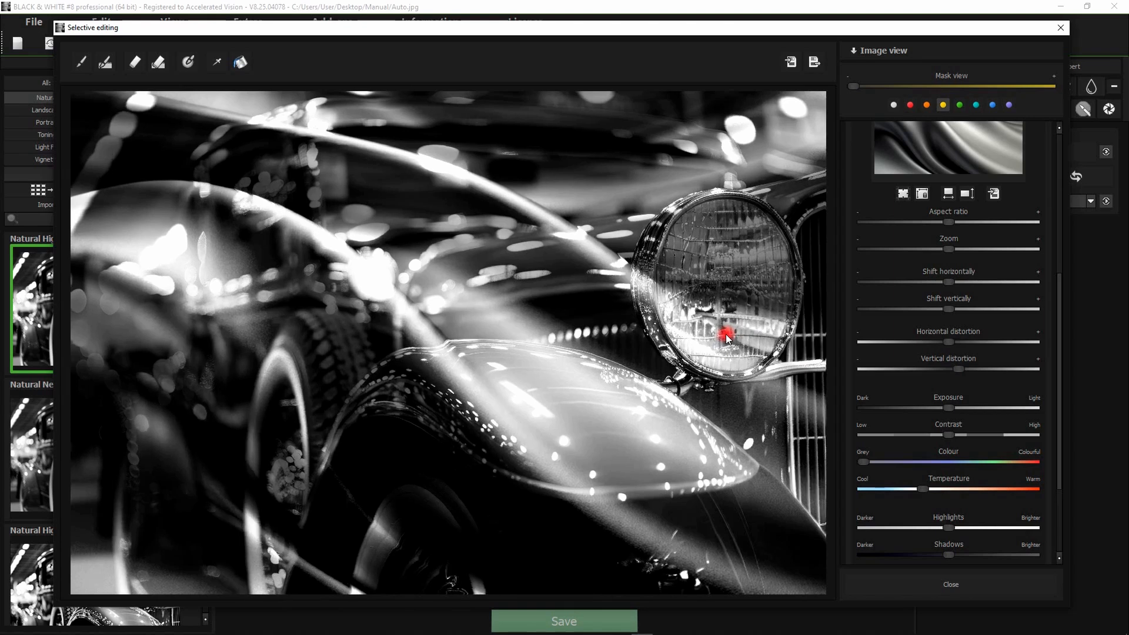
{"action": "key", "text": "Right"}
{"action": "key", "text": "Right"}
{"action": "key", "text": "Right"}
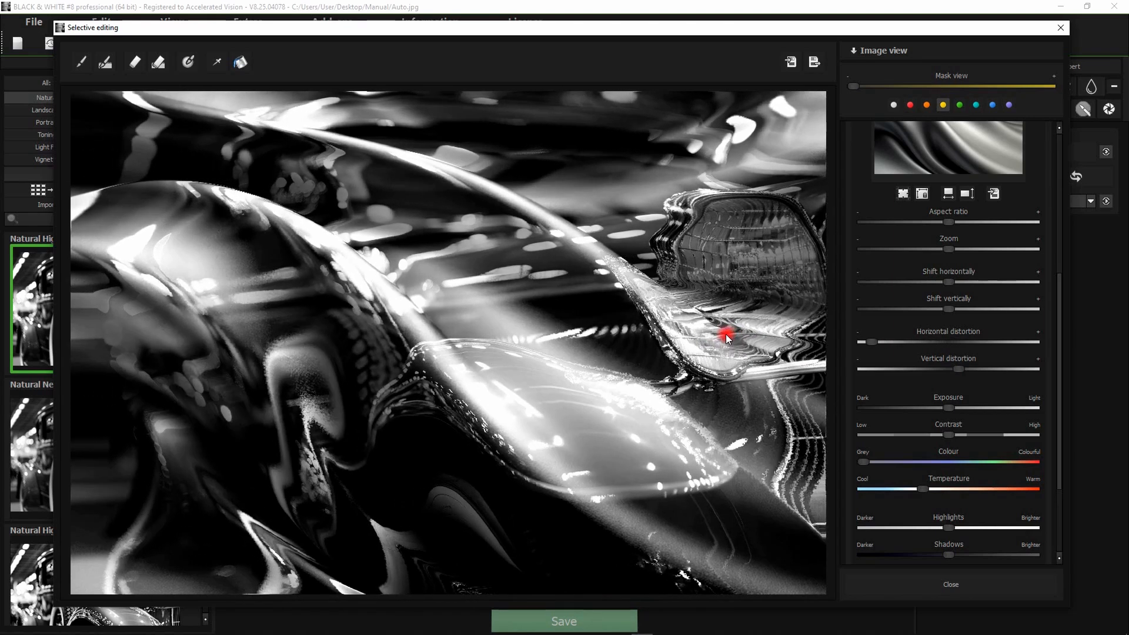
{"action": "key", "text": "Right"}
{"action": "key", "text": "Right"}
{"action": "key", "text": "Right"}
{"action": "key", "text": "Right"}
{"action": "key", "text": "Right"}
{"action": "key", "text": "Right"}
{"action": "key", "text": "Right"}
{"action": "key", "text": "Right"}
{"action": "key", "text": "Right"}
{"action": "key", "text": "Right"}
{"action": "key", "text": "Right"}
{"action": "key", "text": "Right"}
{"action": "key", "text": "Right"}
{"action": "key", "text": "Right"}
{"action": "key", "text": "Right"}
{"action": "key", "text": "Right"}
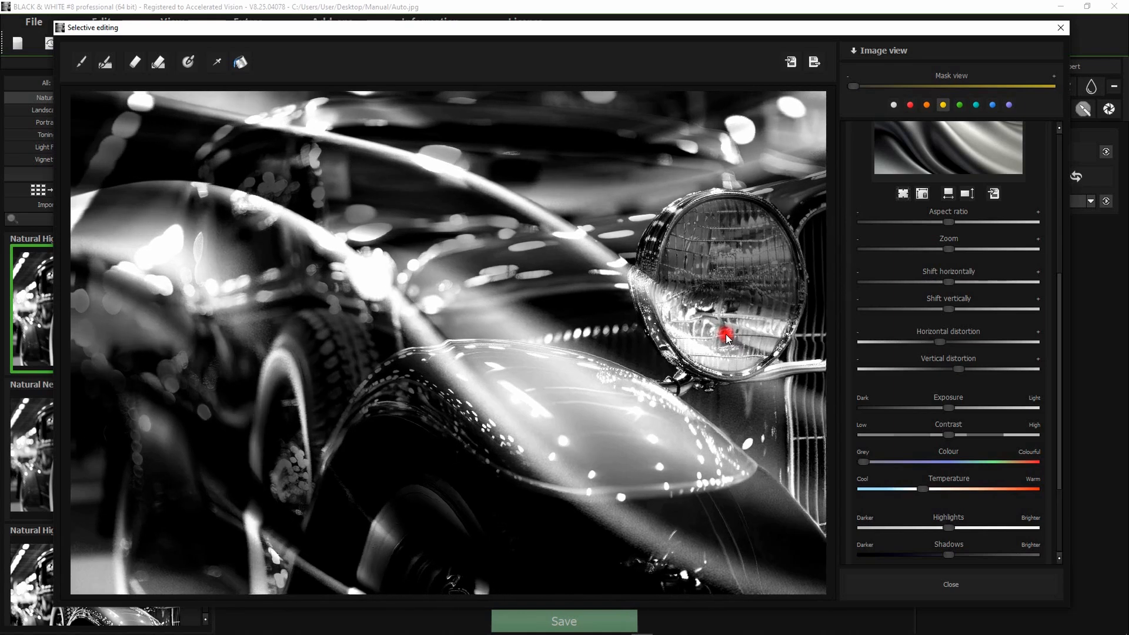
{"action": "key", "text": "Left"}
{"action": "key", "text": "Left"}
{"action": "key", "text": "Left"}
{"action": "key", "text": "Left"}
{"action": "key", "text": "Left"}
{"action": "key", "text": "Left"}
{"action": "key", "text": "Left"}
{"action": "key", "text": "Left"}
{"action": "key", "text": "Left"}
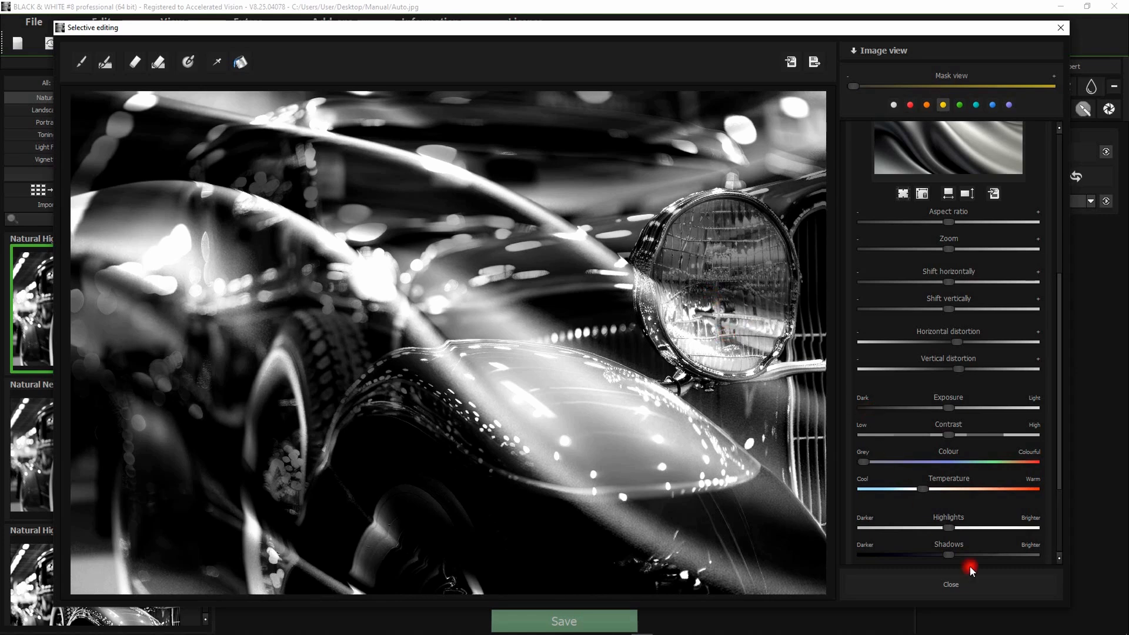
Step: Close selective editing and replace the current car image with Portrait from the Manual folder, keeping the edits
{"action": "left_click", "coordinate": [982, 590]}
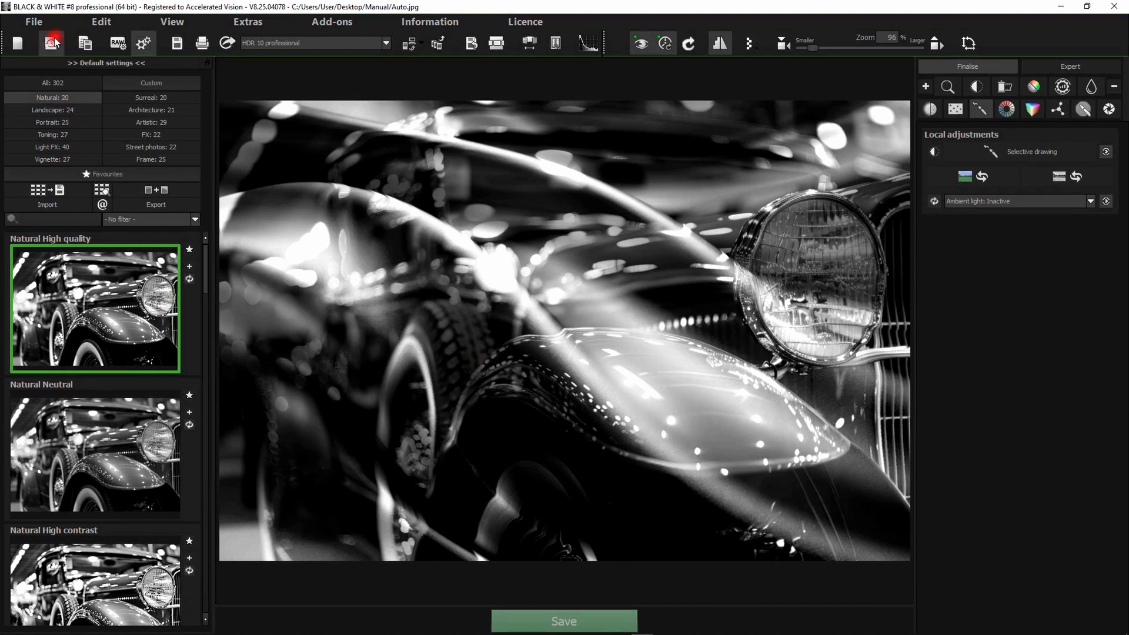
{"action": "left_click", "coordinate": [34, 22]}
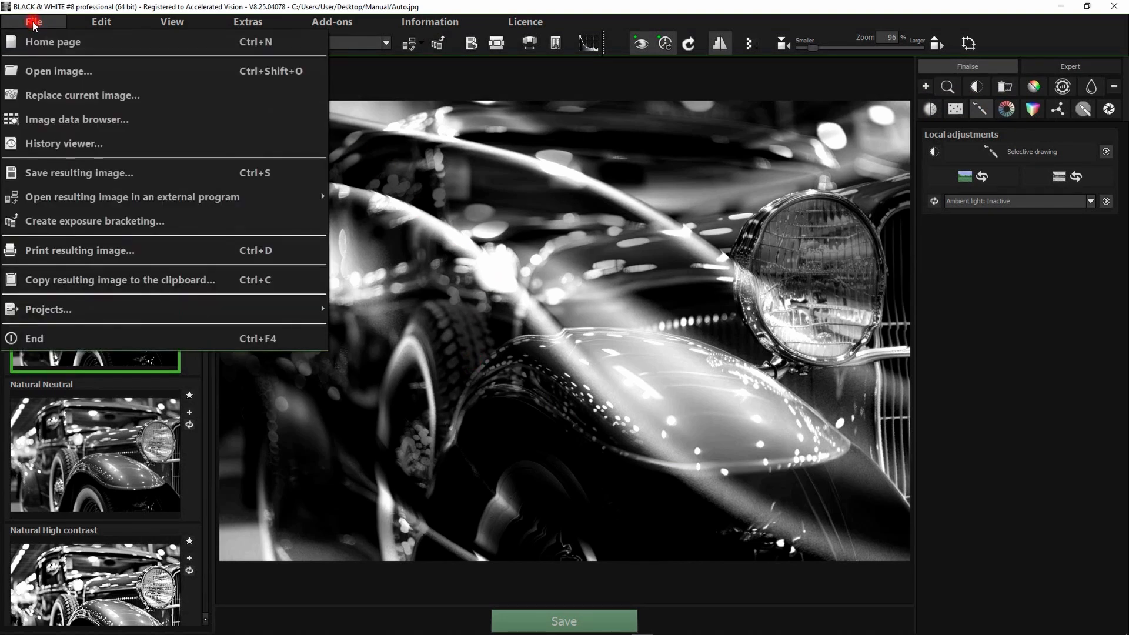
{"action": "left_click", "coordinate": [97, 96]}
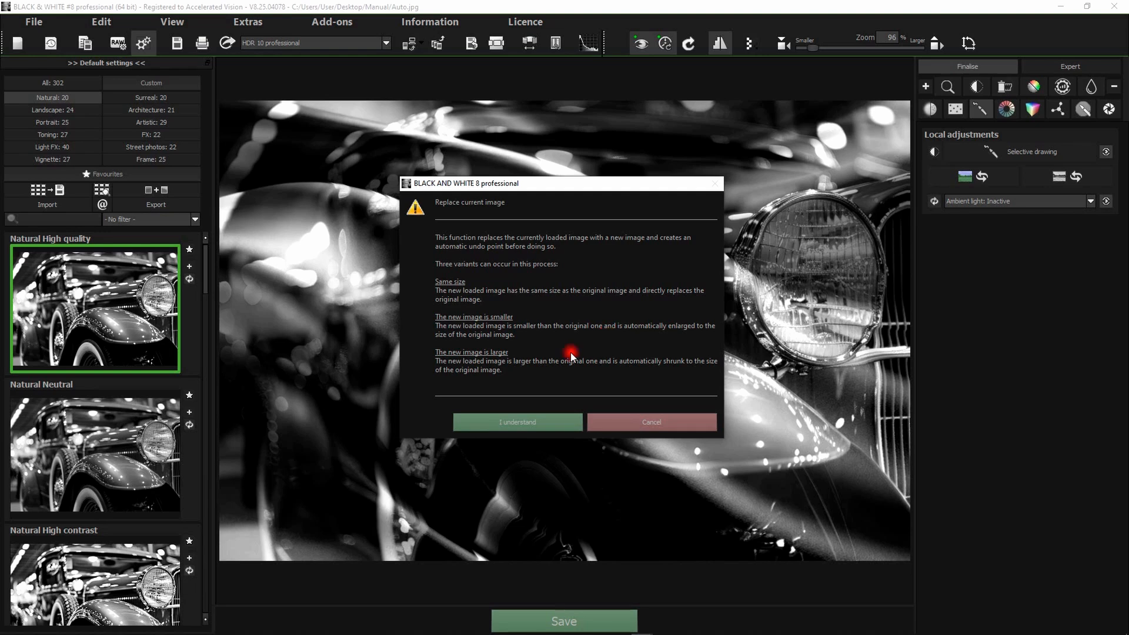
{"action": "left_click", "coordinate": [506, 422]}
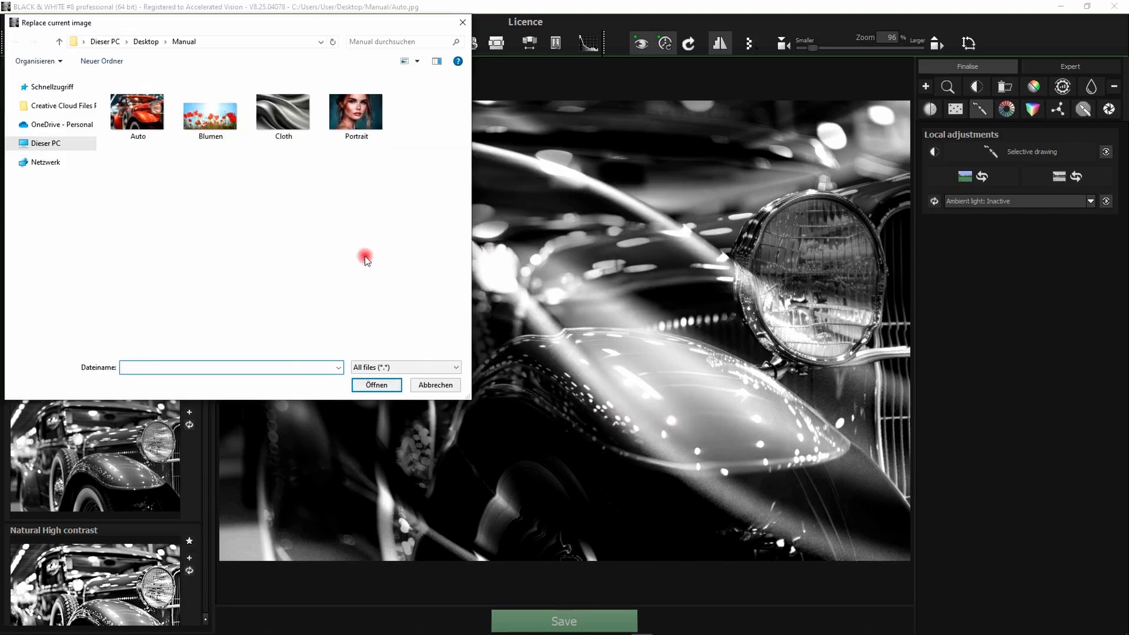
{"action": "double_click", "coordinate": [355, 114]}
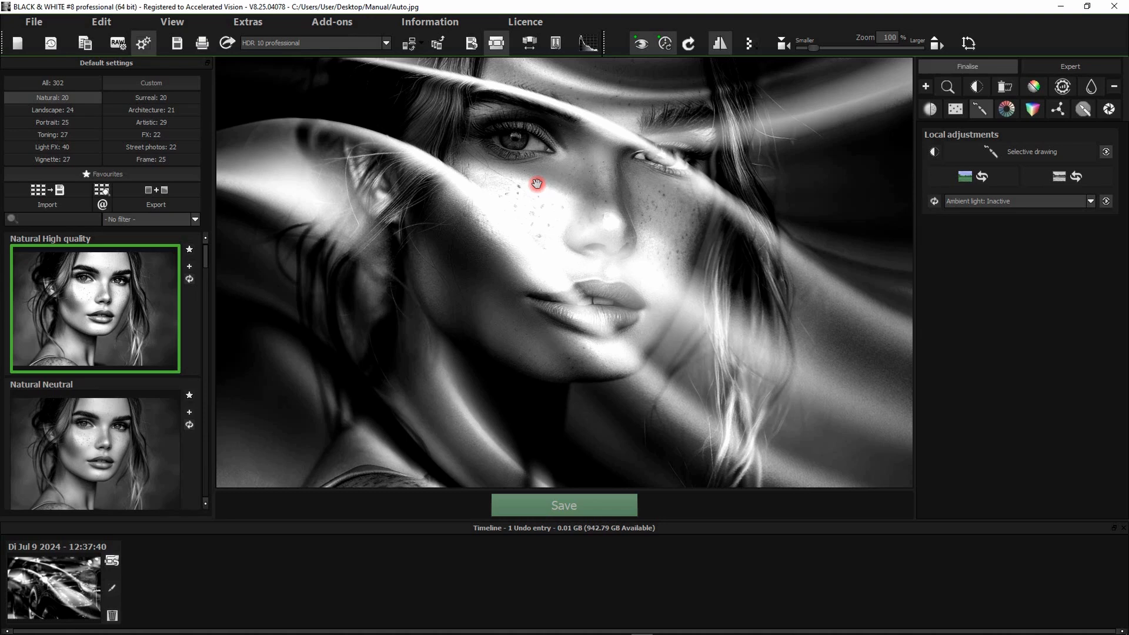
Step: Restore the car image version from the 12:37:40 undo entry in the timeline
{"action": "scroll", "coordinate": [559, 247], "scroll_direction": "down", "scroll_amount": 1}
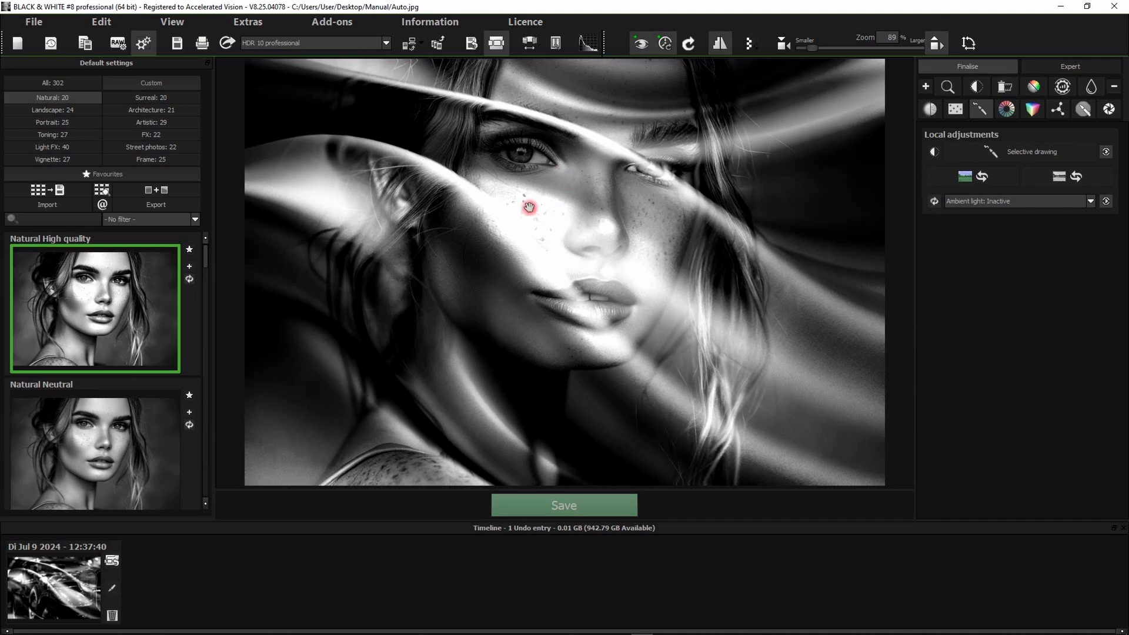
{"action": "mouse_move", "coordinate": [84, 574]}
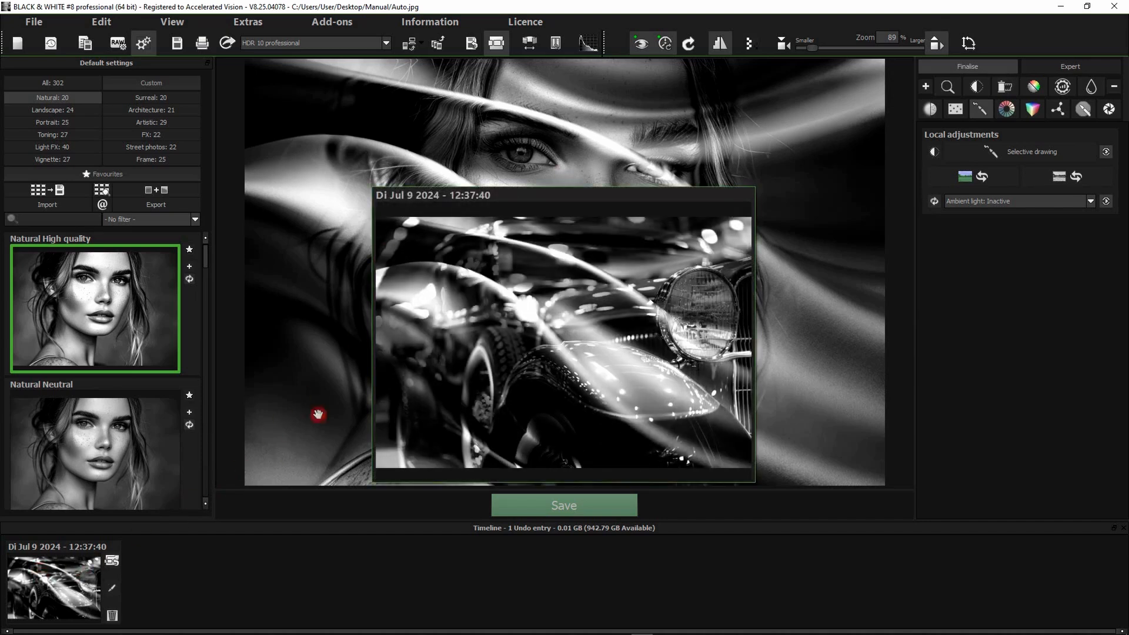
{"action": "left_click", "coordinate": [113, 562]}
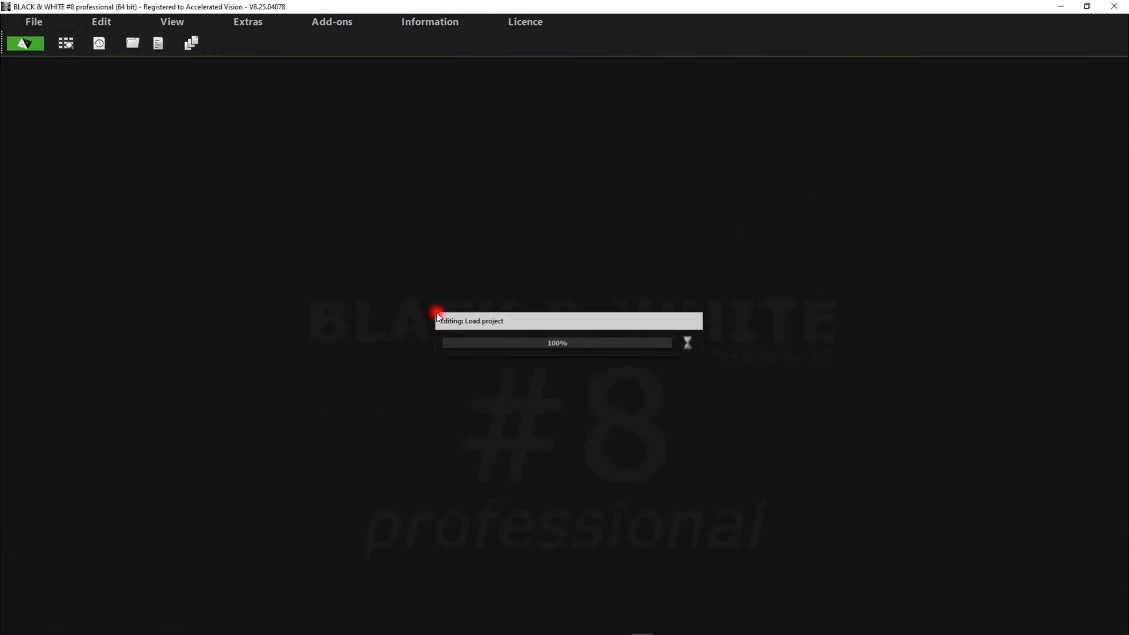
{"action": "mouse_move", "coordinate": [187, 586]}
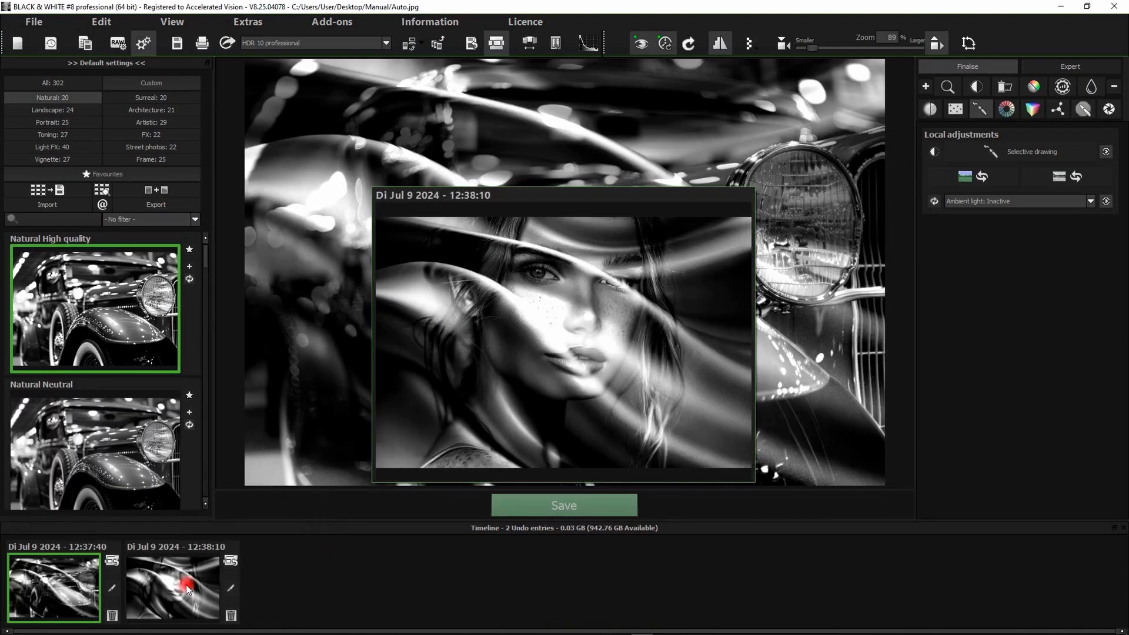